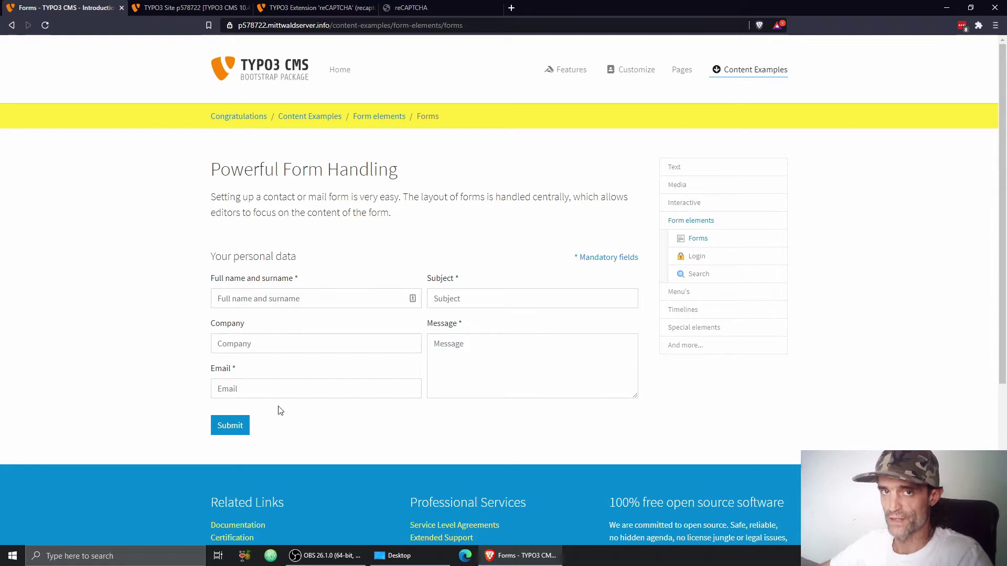
Step: Scroll through the frontend contact form to inspect its fields, which have no captcha yet
scroll(422, 285, "down", 1)
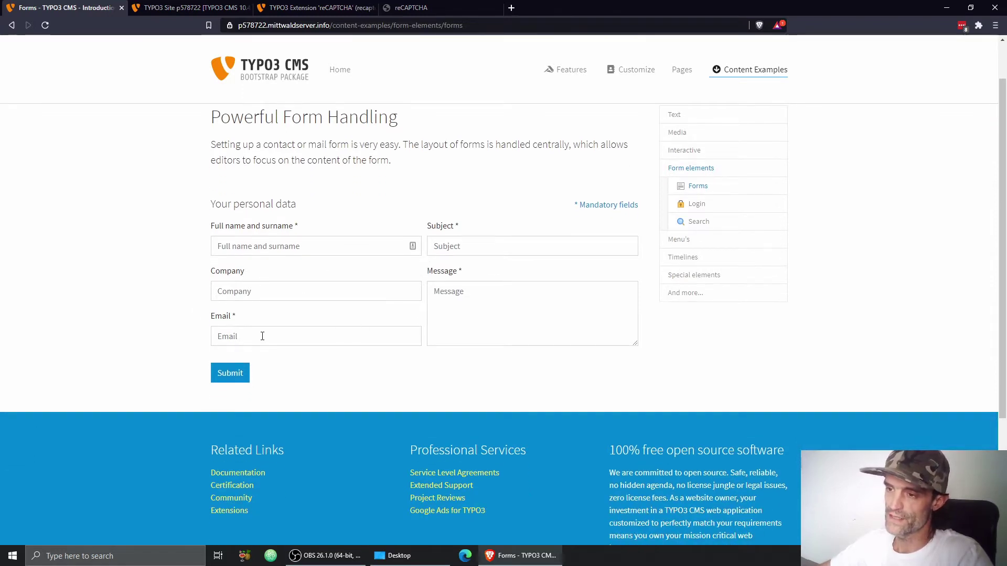
scroll(360, 337, "up", 1)
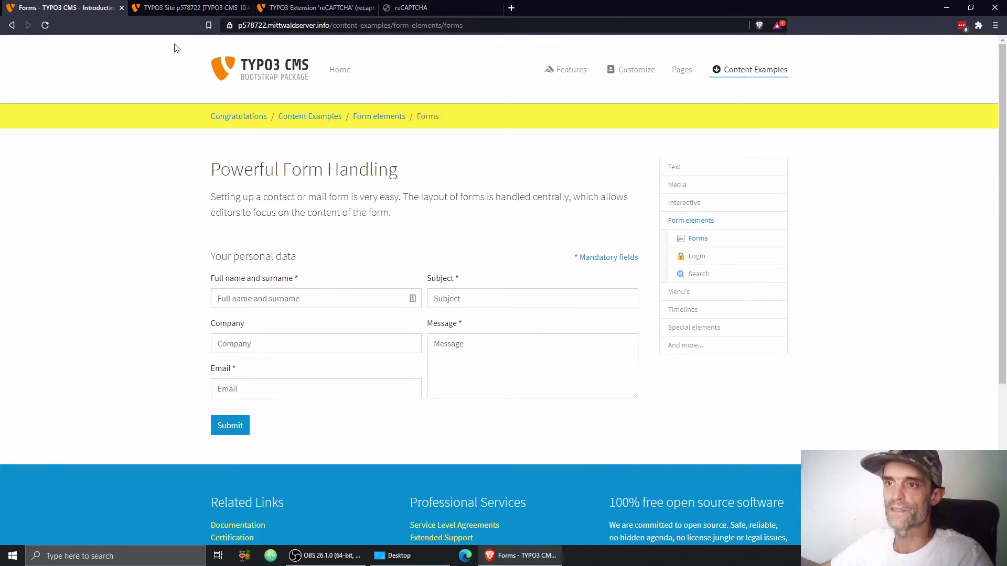
Step: Look up the extension key 'recaptcha' on the TYPO3 Extension Repository page, then return to the site backend
left_click(350, 9)
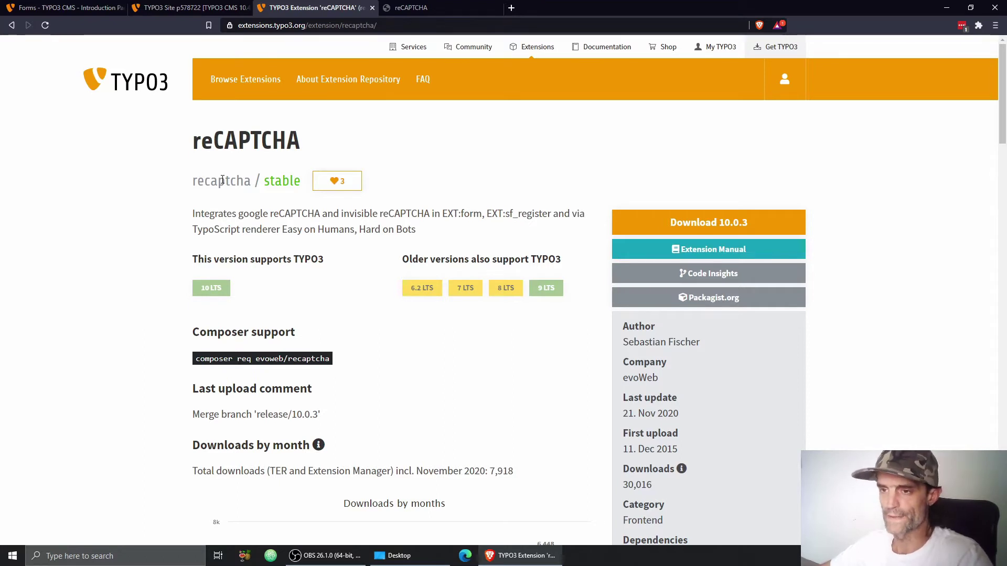
double_click(223, 180)
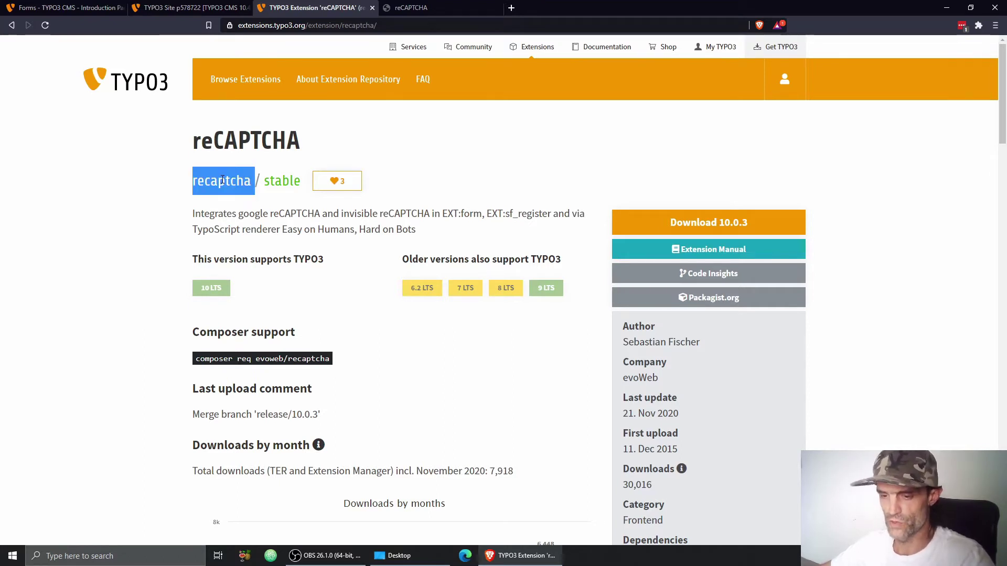
left_click(158, 9)
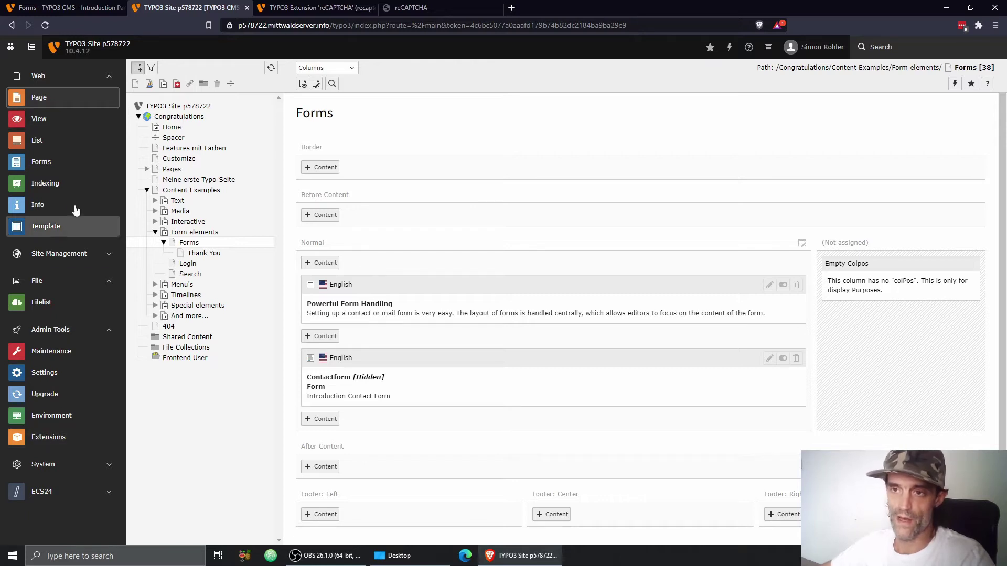
Step: Search Get Extensions for 'recaptcha' and install the reCAPTCHA extension, version 10.0.3
left_click(43, 444)
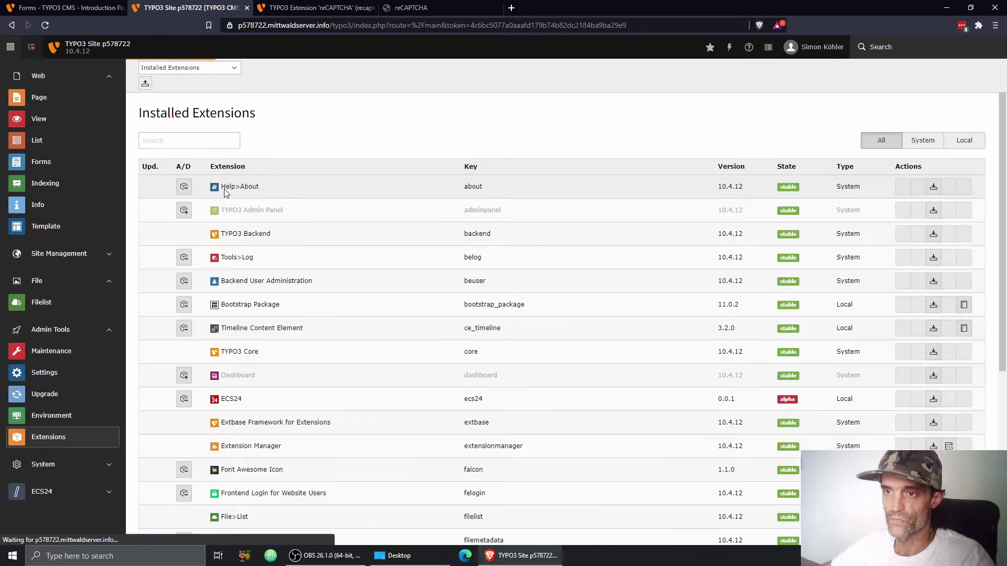
left_click(175, 68)
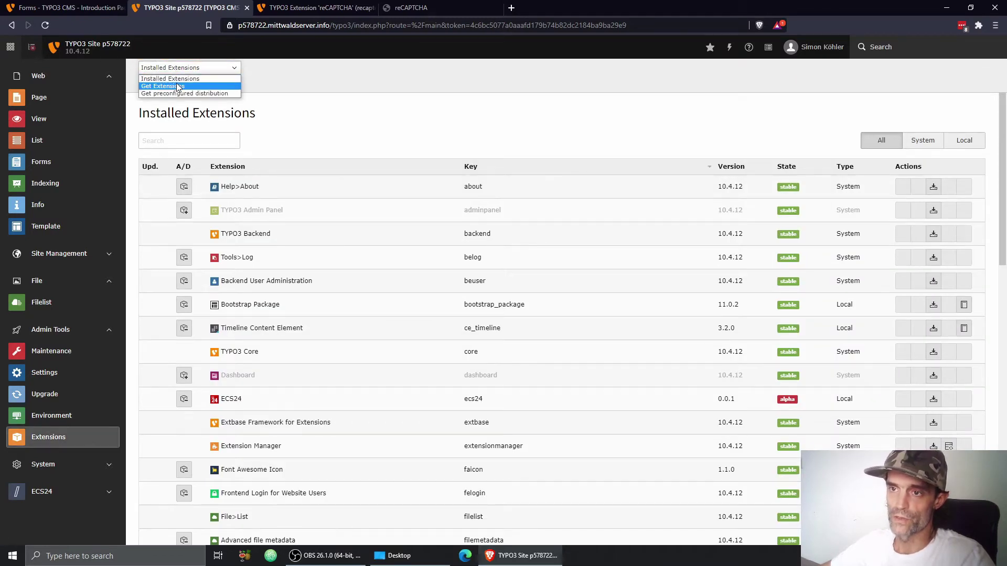
left_click(177, 86)
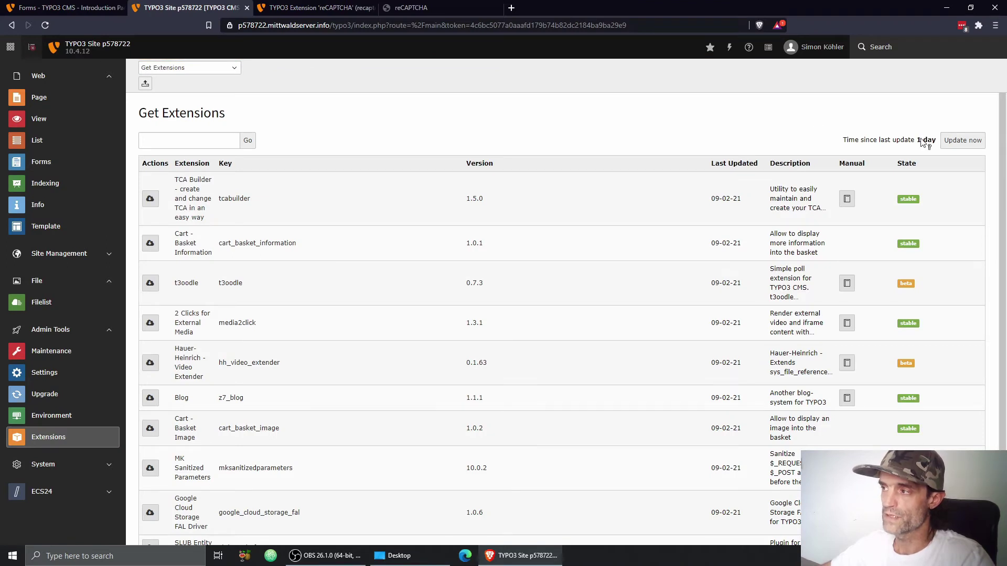
left_click(191, 135)
type("recaptcha")
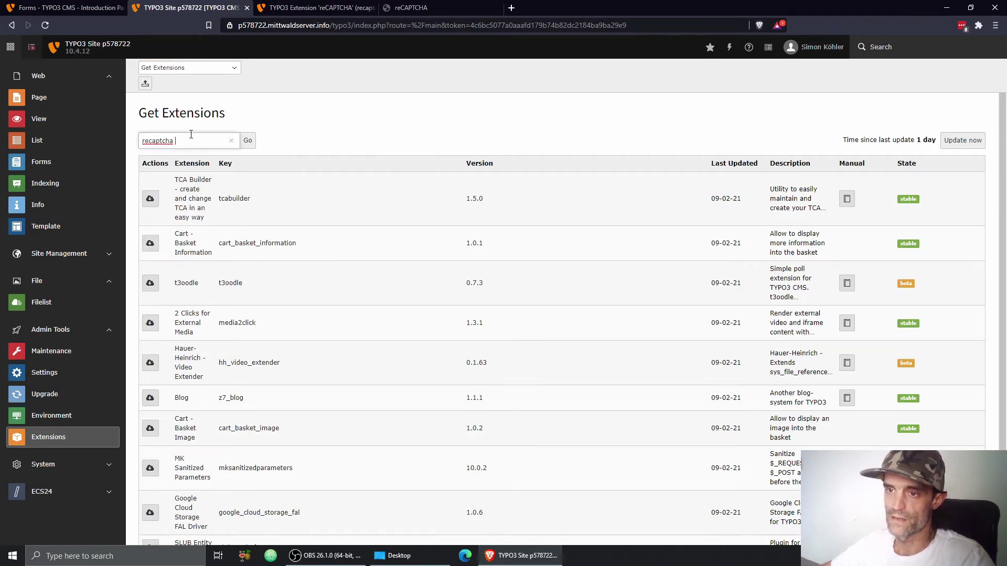
left_click(247, 140)
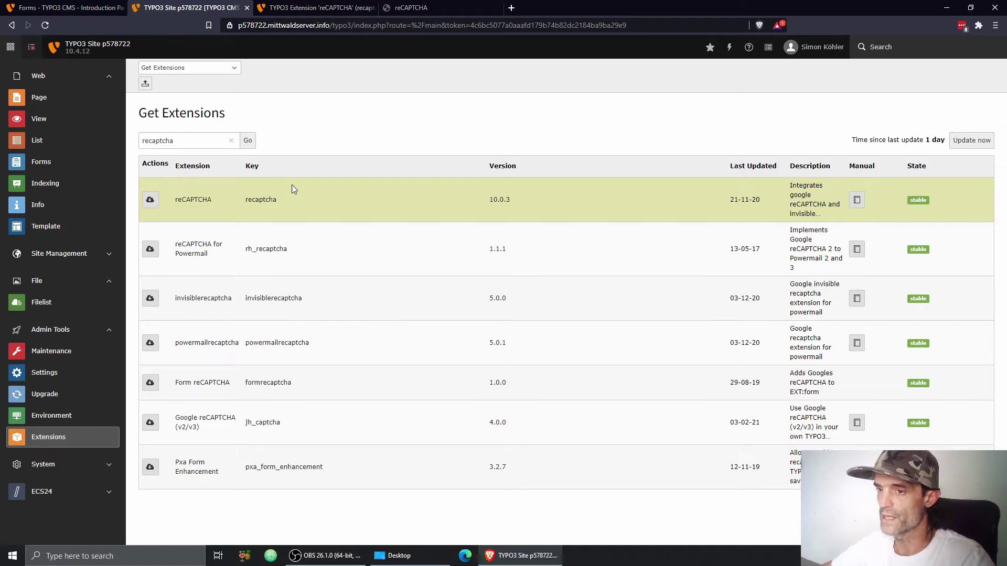
left_click(154, 202)
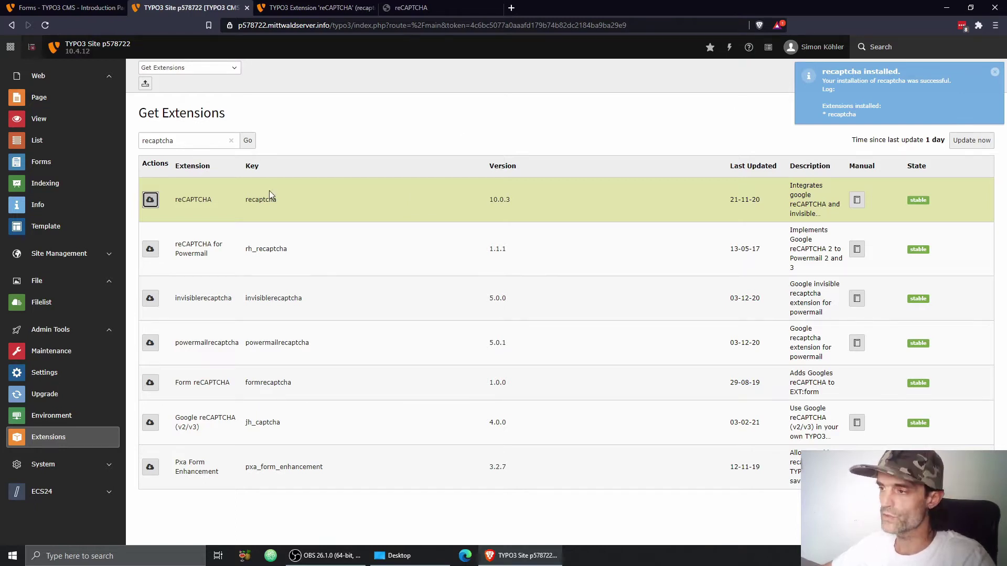
Step: Open the Introduction Contact Form in the form editor and start adding a new element at its end
left_click(44, 165)
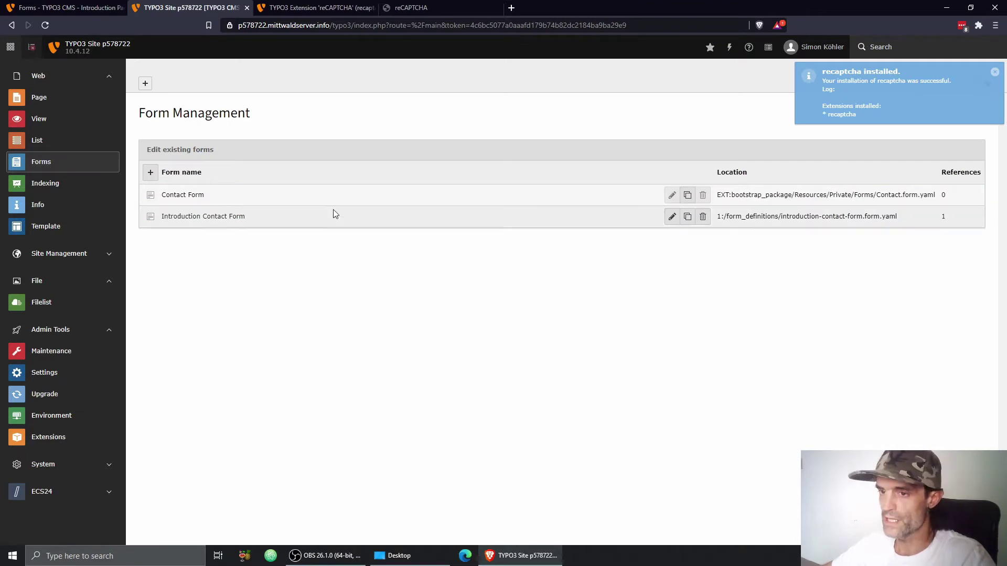
left_click(214, 221)
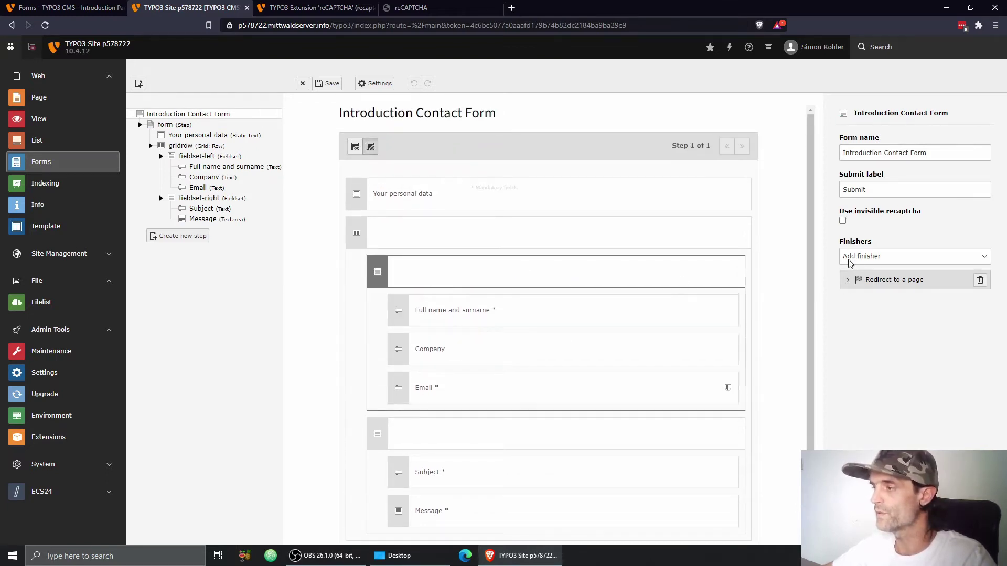
left_click(848, 281)
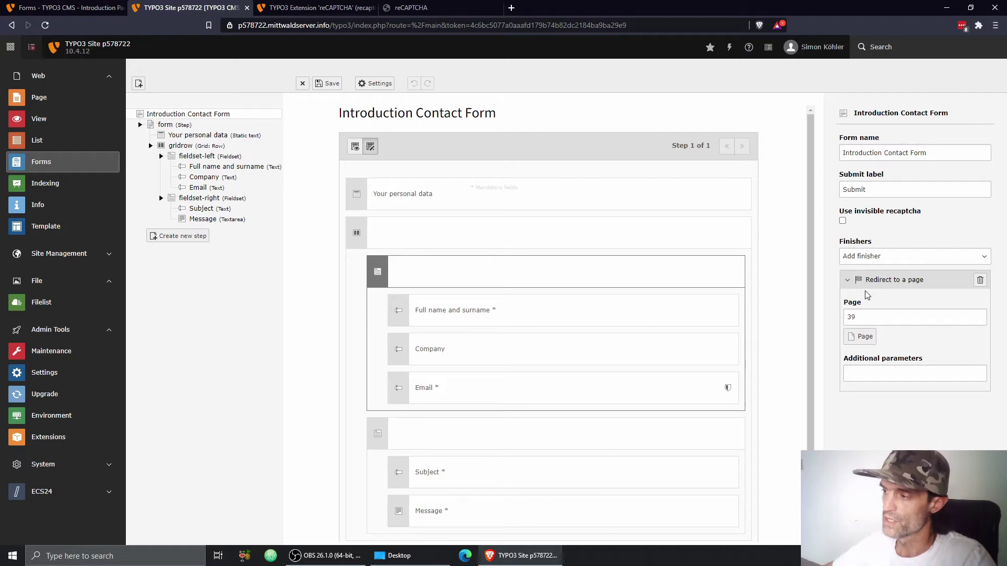
left_click(847, 282)
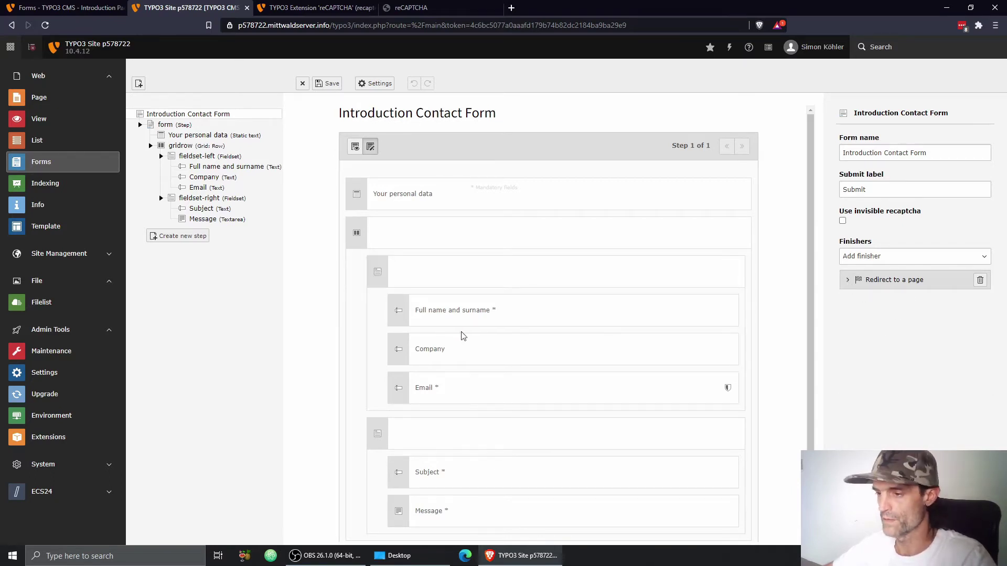
scroll(467, 331, "down", 1)
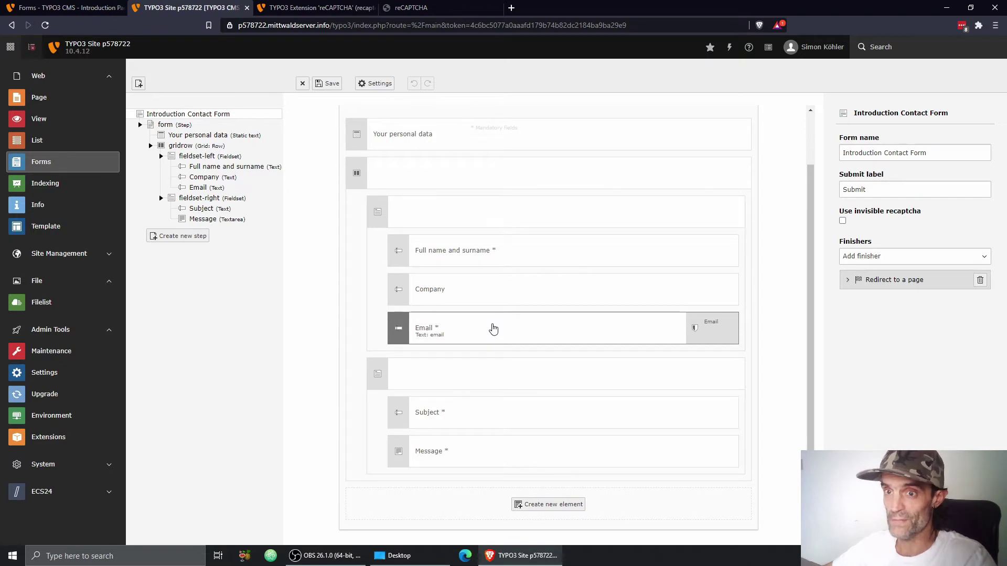
left_click(548, 503)
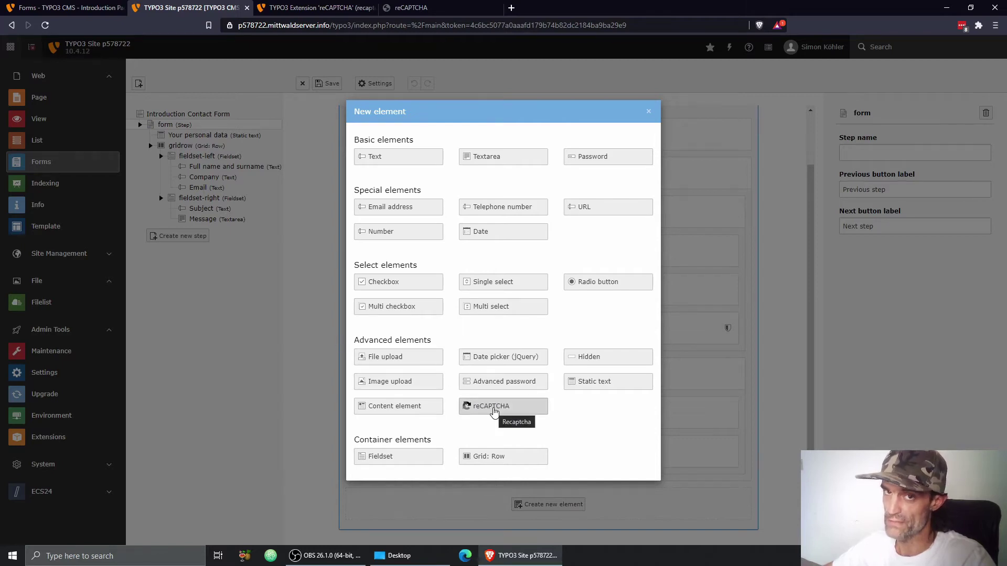
Step: Add a reCAPTCHA element labelled 'Please' with description 'make sure you are real', and save the form
left_click(493, 412)
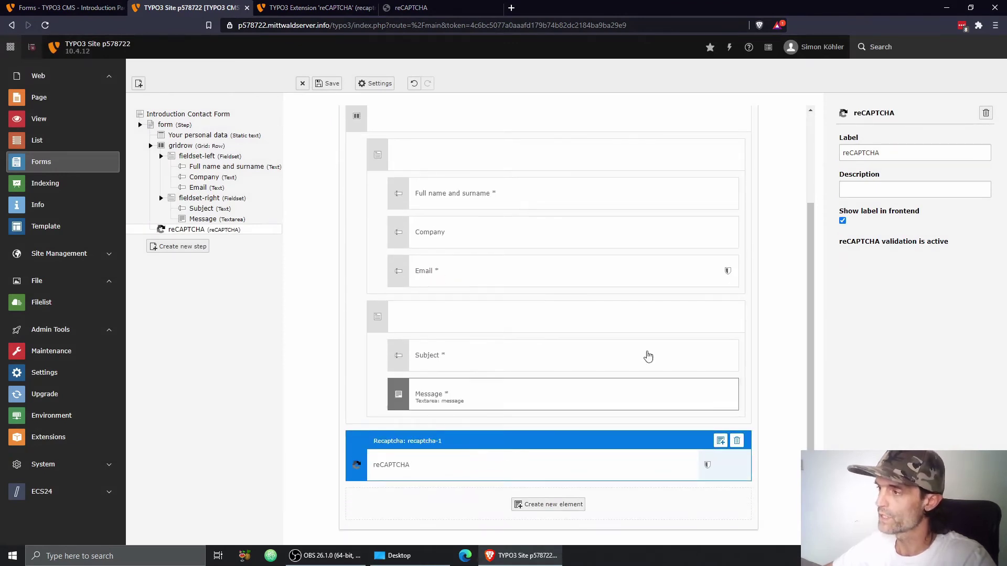
double_click(869, 154)
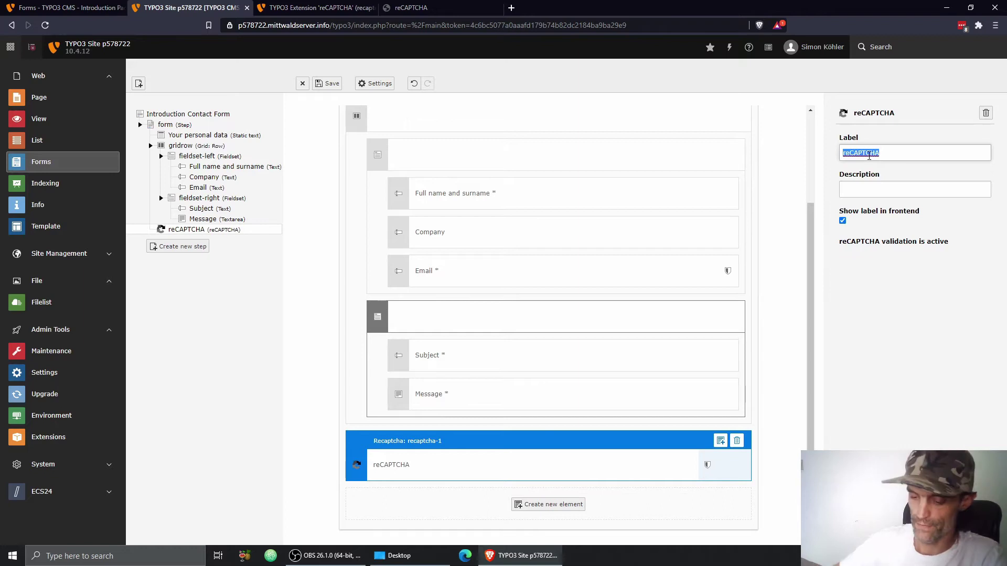
type("Please")
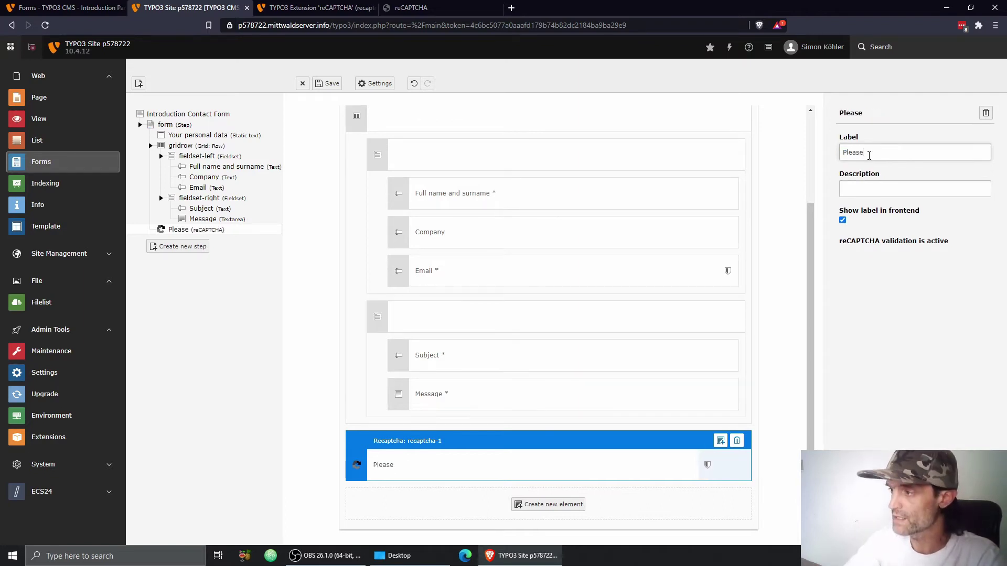
key("Tab")
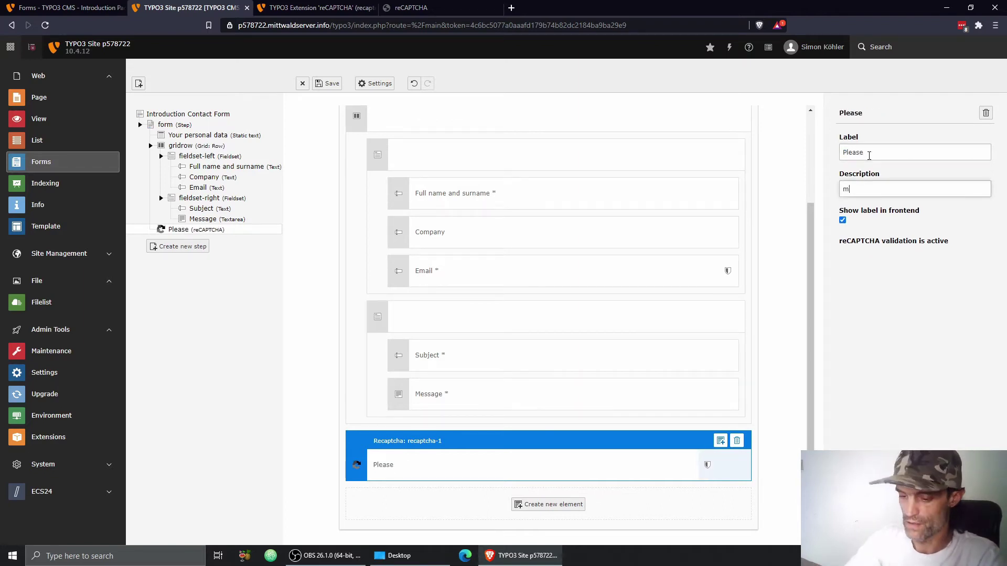
type("make sure")
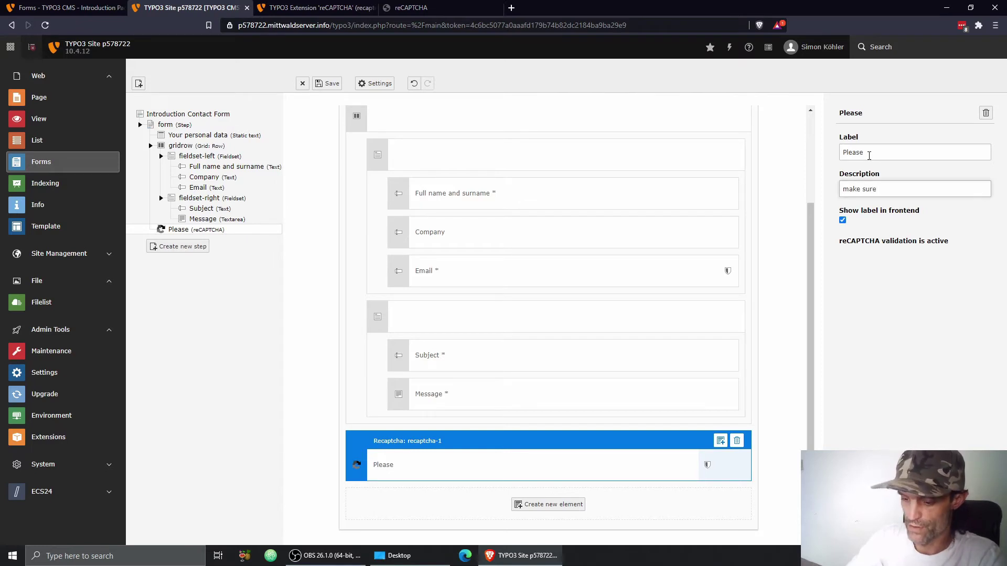
type(" you are real")
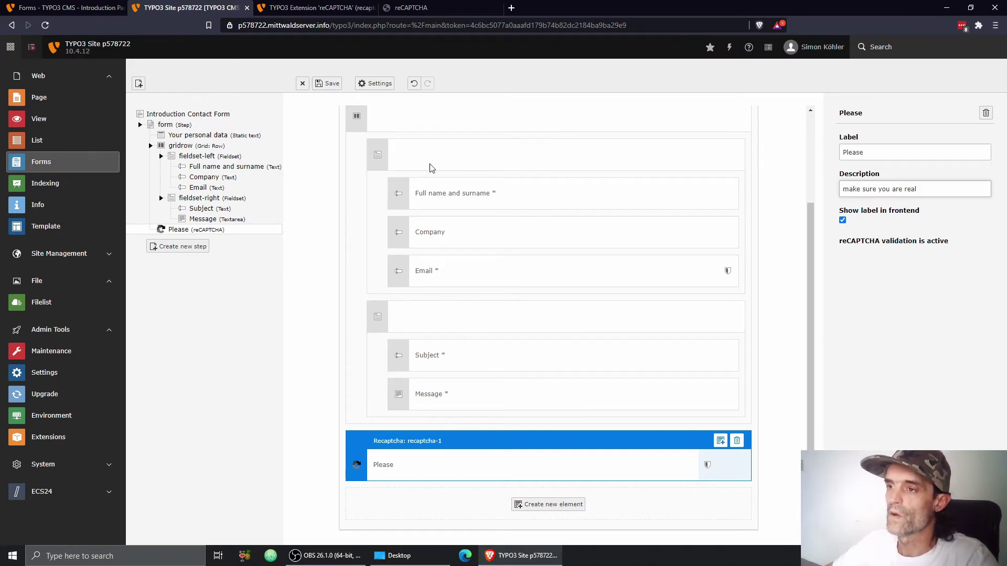
left_click(328, 84)
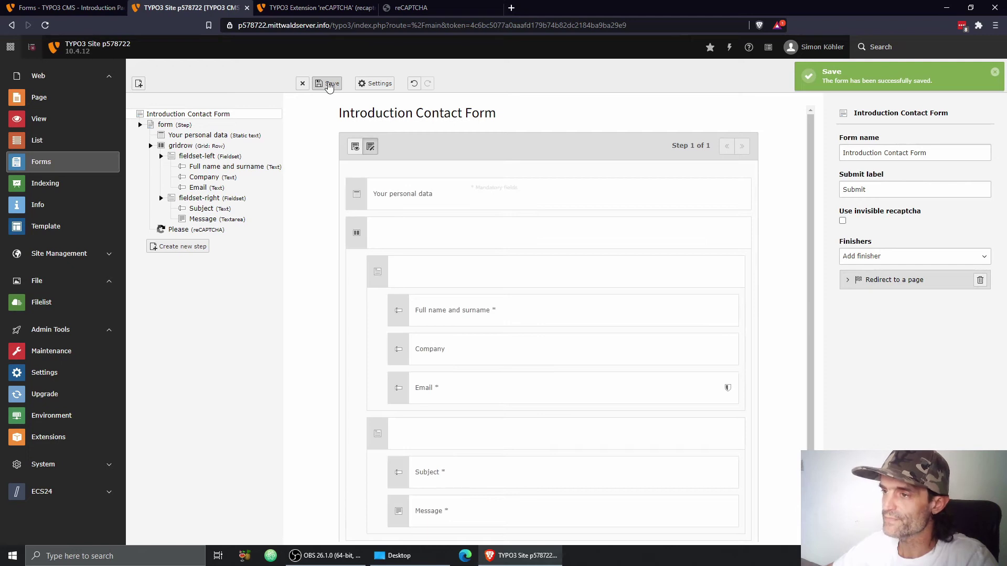
Step: Flush the frontend caches and reload the frontend page to see the reCAPTCHA checkbox above Submit
left_click(731, 54)
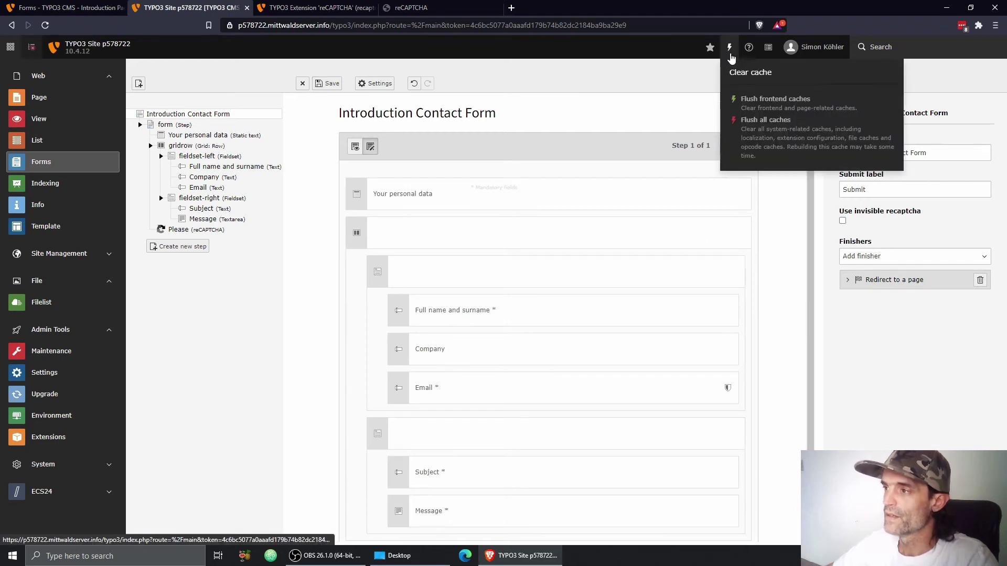
left_click(747, 99)
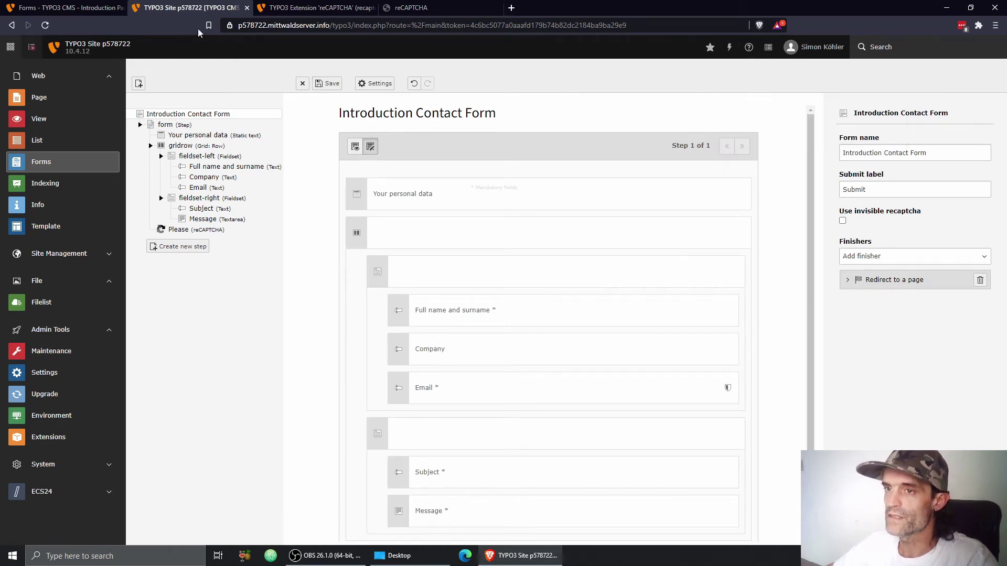
left_click(61, 9)
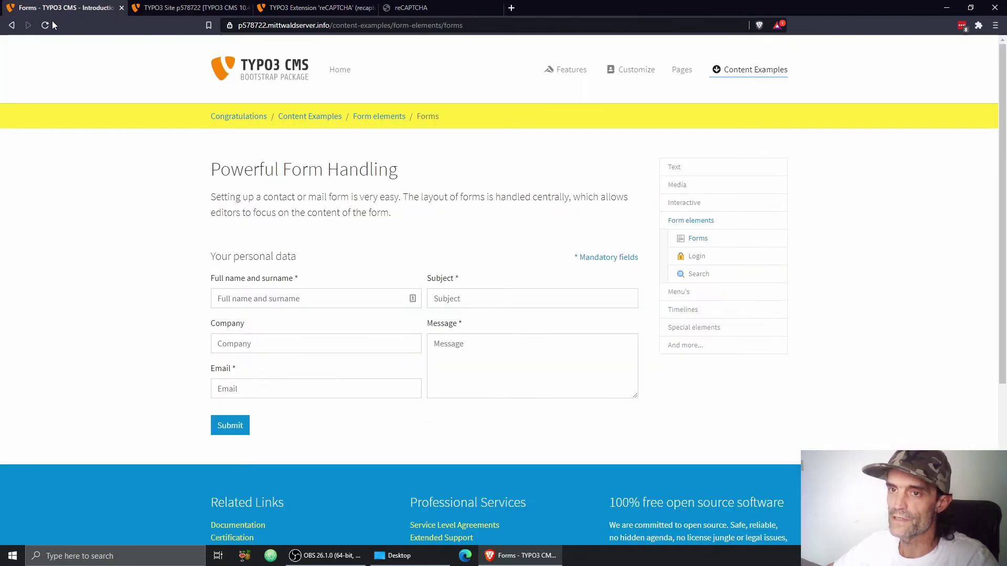
left_click(47, 24)
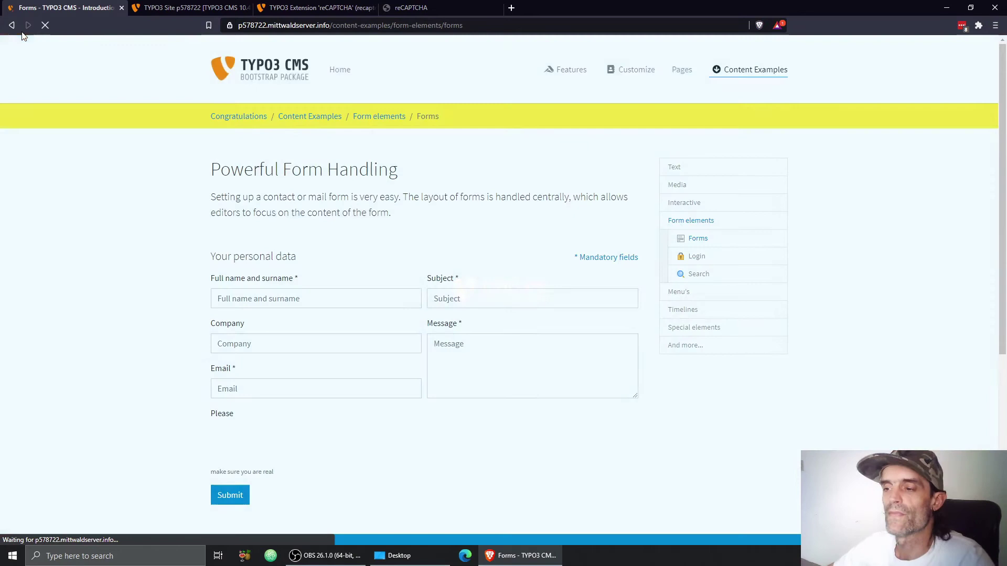
scroll(398, 230, "down", 2)
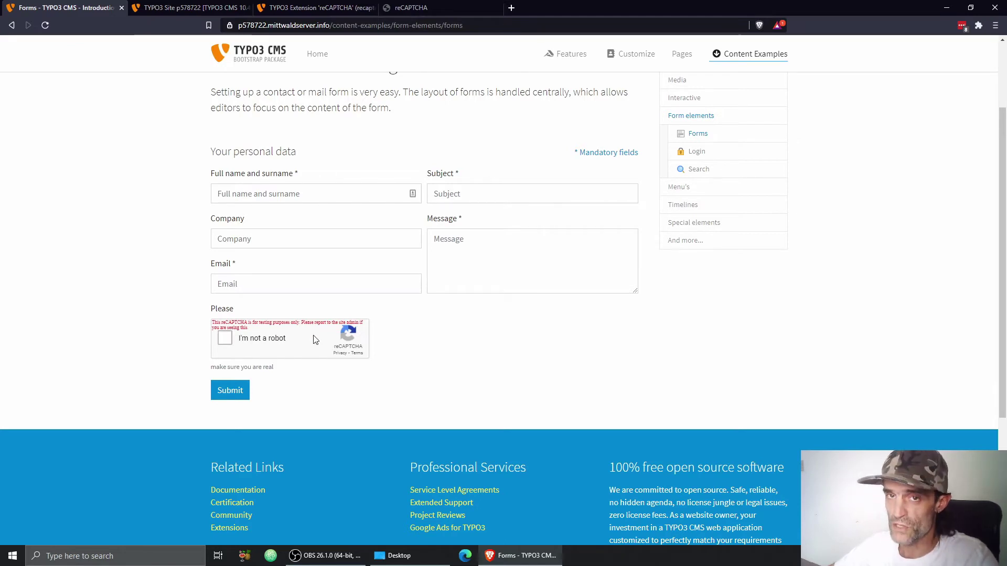
scroll(402, 339, "up", 2)
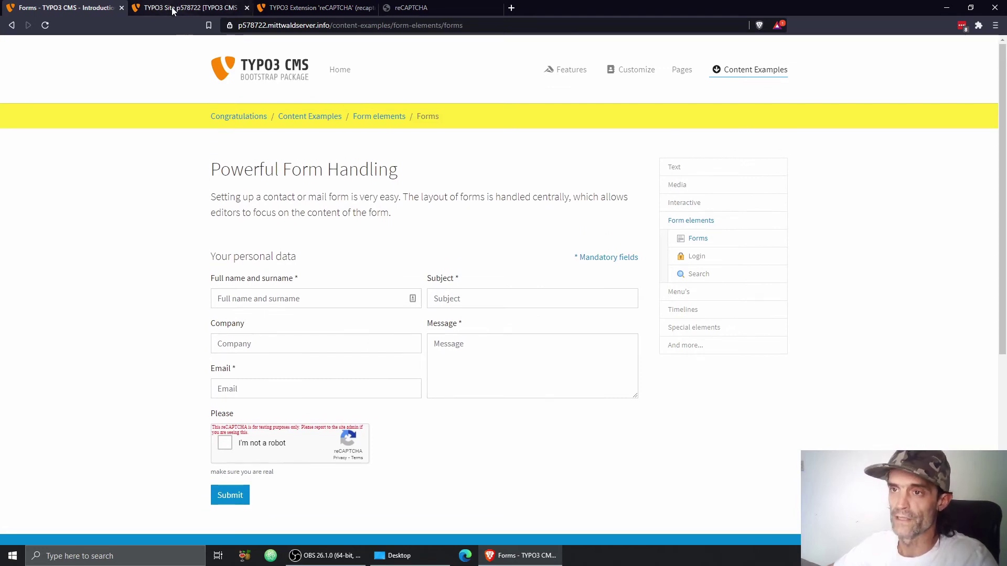
Step: Open the Template module's Info/Modify overview for the Introduction Package template
left_click(170, 7)
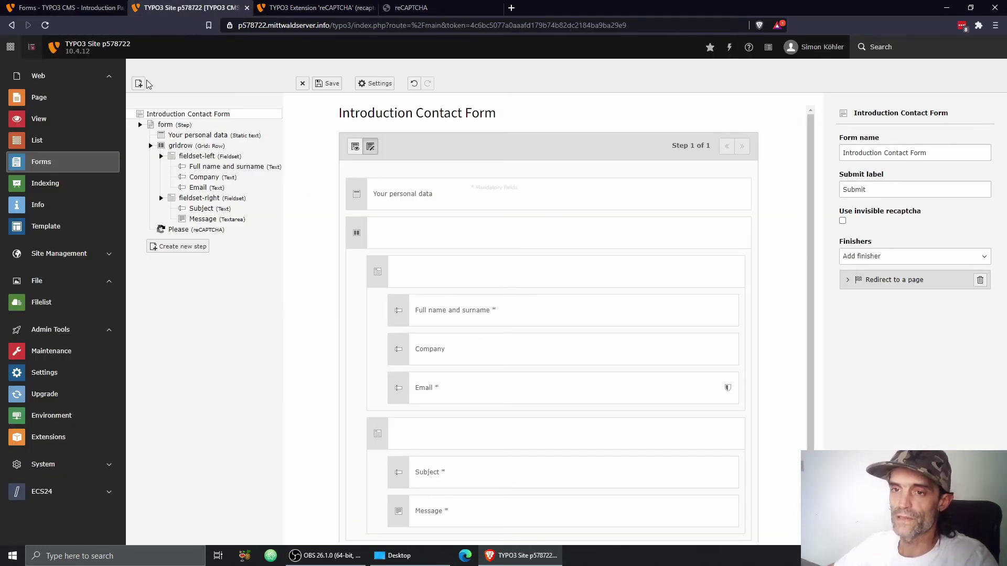
left_click(49, 228)
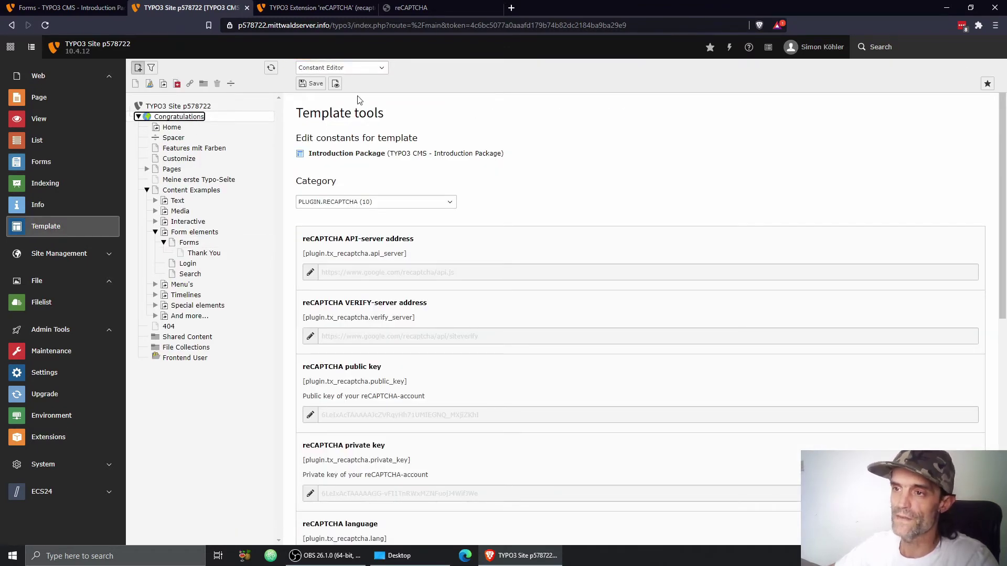
left_click(355, 69)
left_click(340, 86)
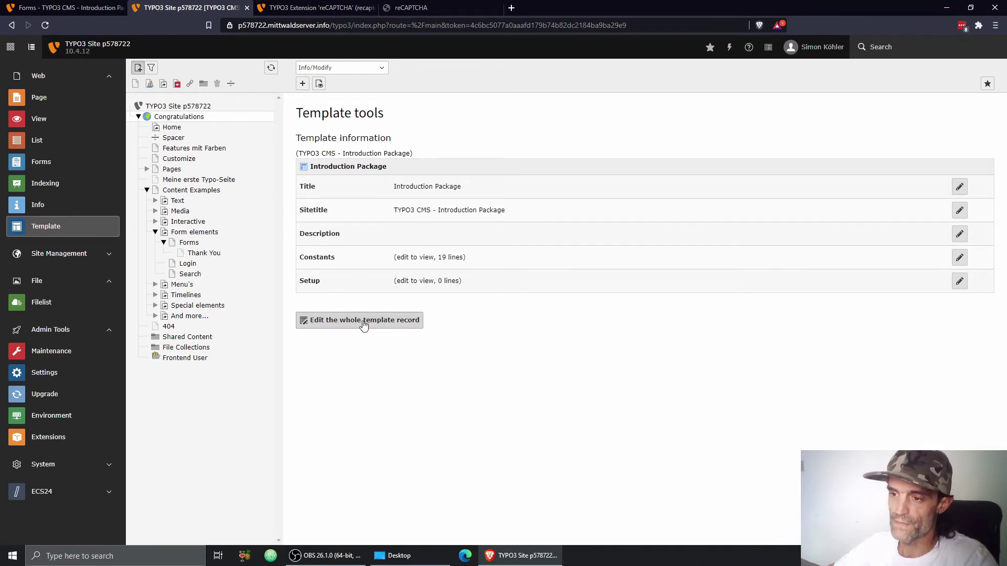
Step: Check that the template record's Includes list reCAPTCHA (recaptcha), then close it without changes
left_click(364, 321)
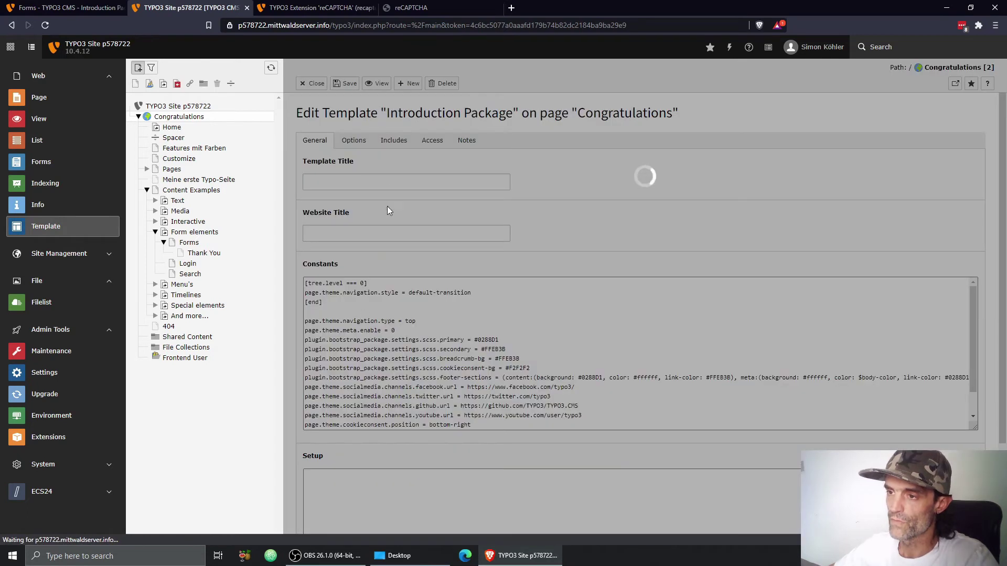
left_click(392, 140)
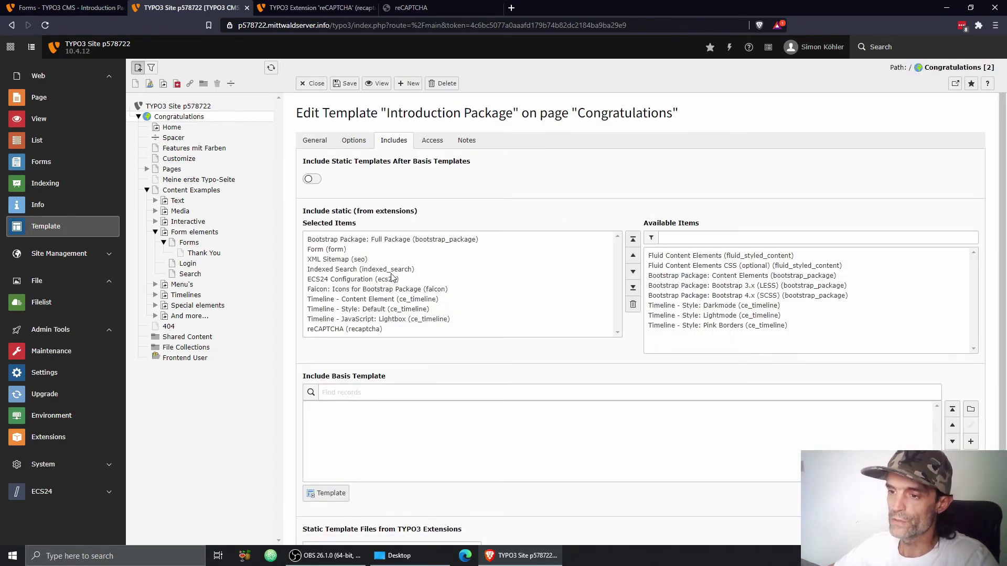
scroll(385, 294, "down", 1)
left_click(345, 278)
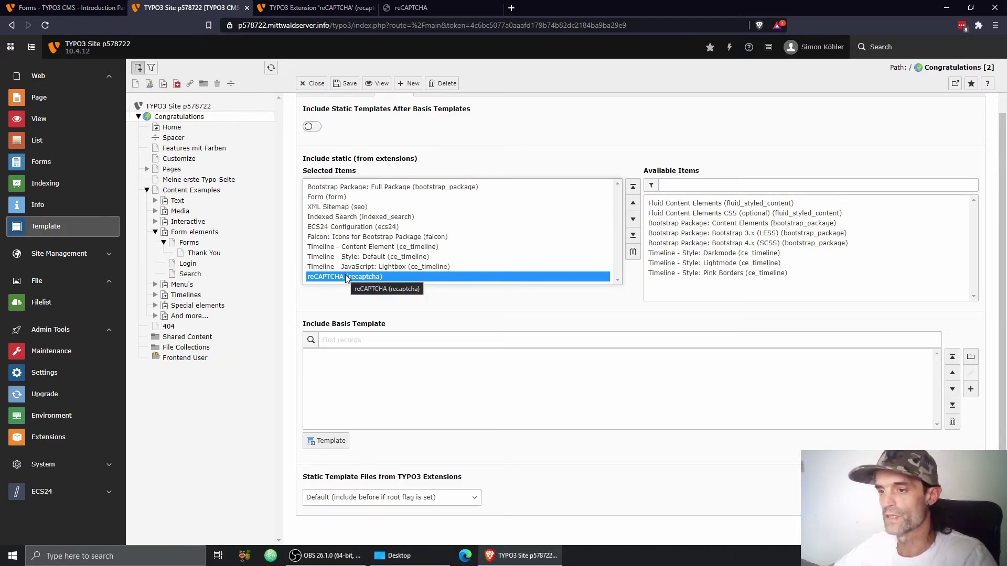
left_click(315, 85)
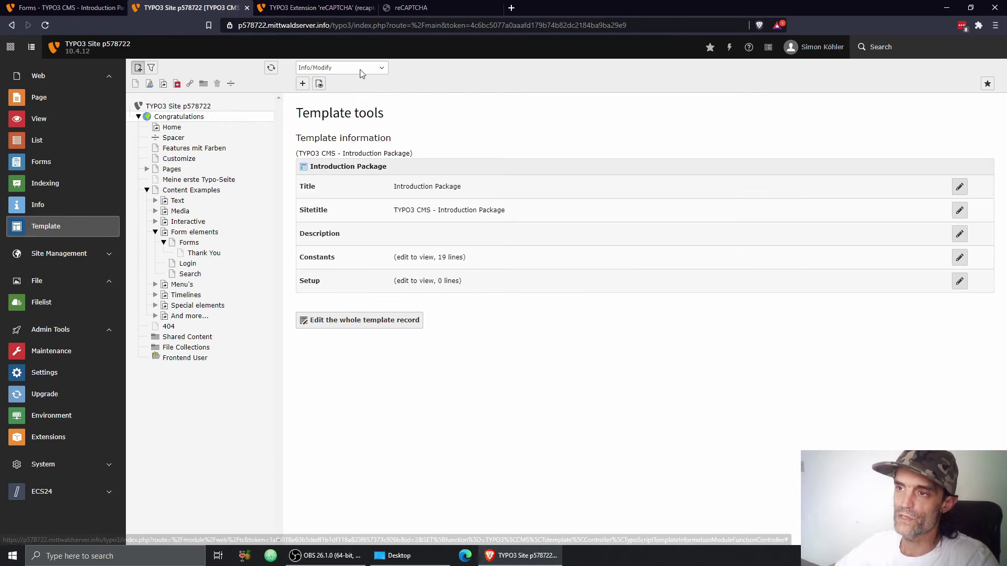
Step: Switch to the Constant Editor with the PLUGIN.RECAPTCHA category selected
left_click(364, 68)
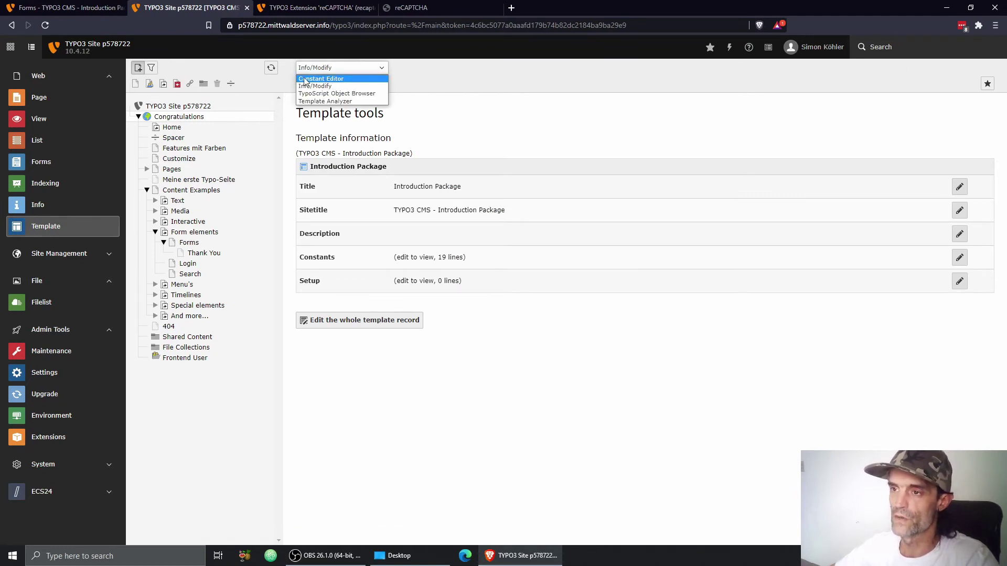
left_click(324, 79)
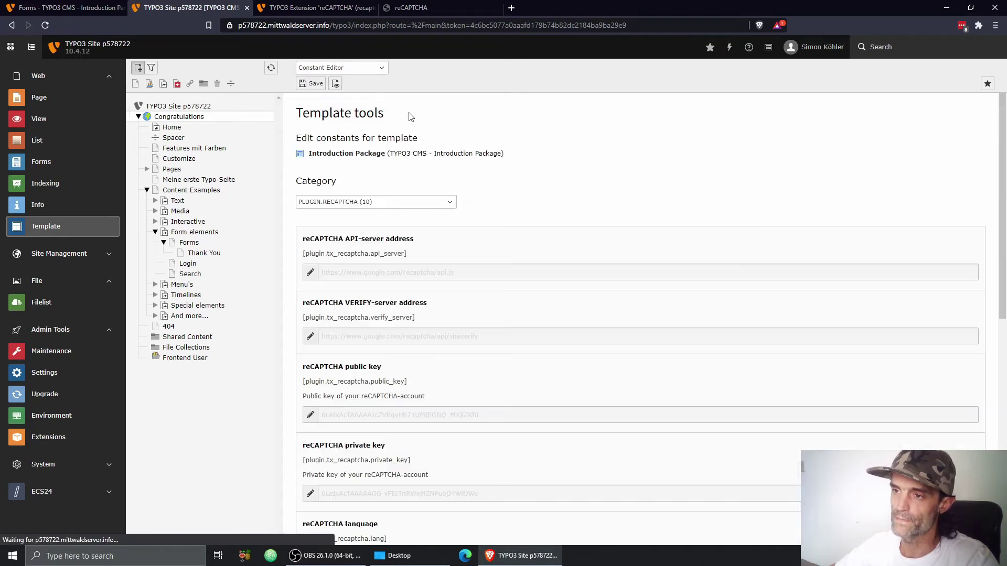
left_click(343, 202)
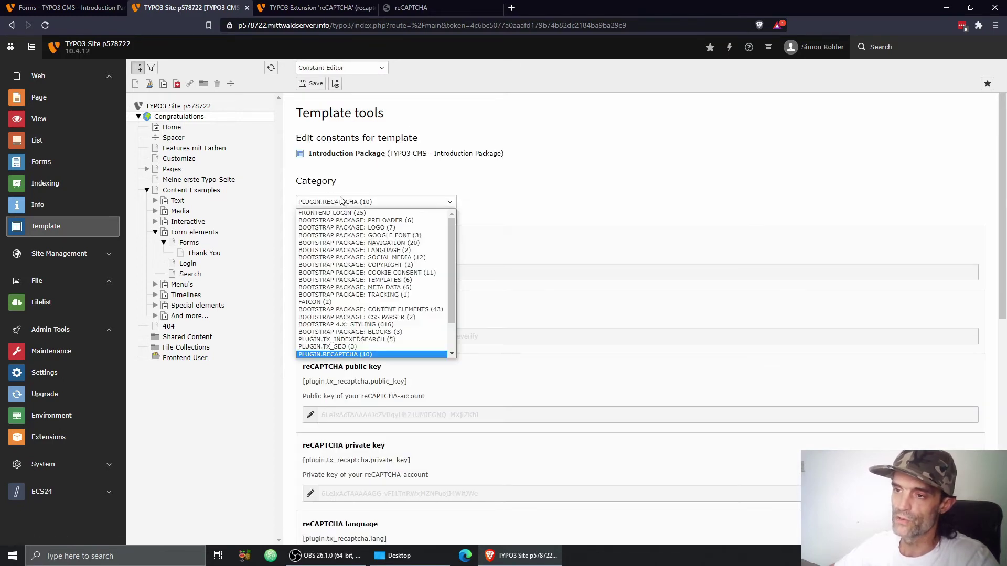
left_click(497, 204)
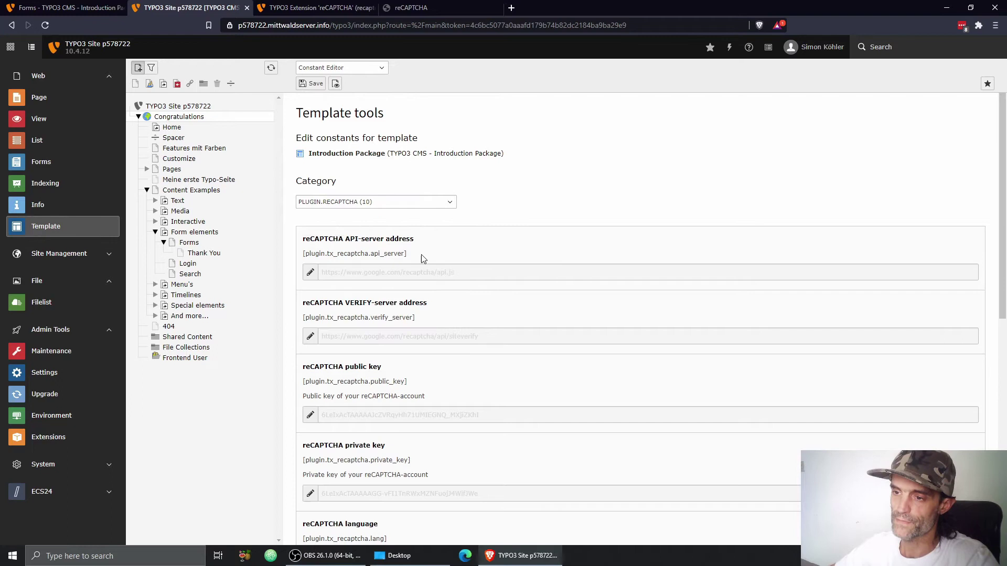
scroll(364, 251, "down", 2)
scroll(373, 231, "up", 2)
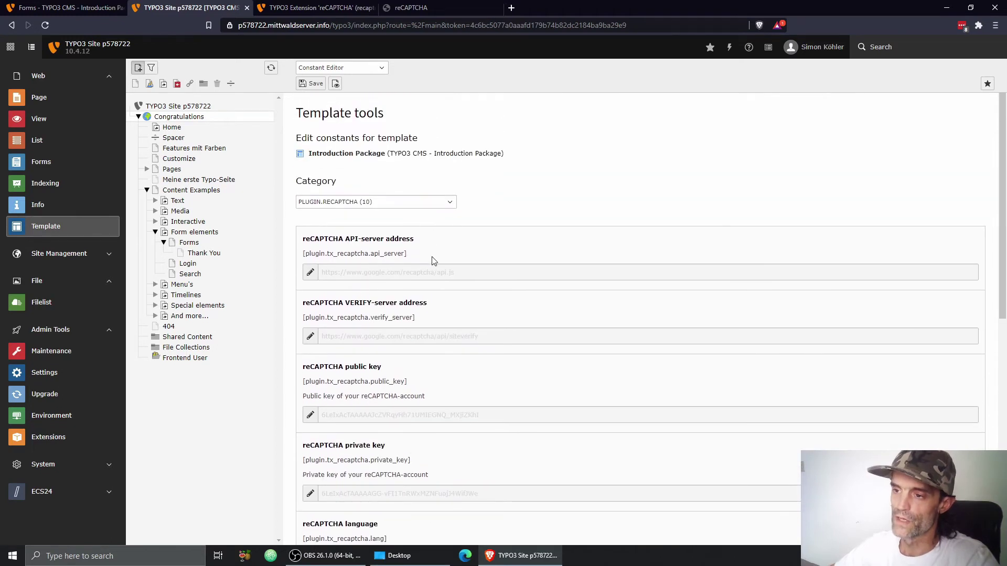
Step: Unlock the reCAPTCHA public key and private key constants for editing
scroll(431, 335, "down", 1)
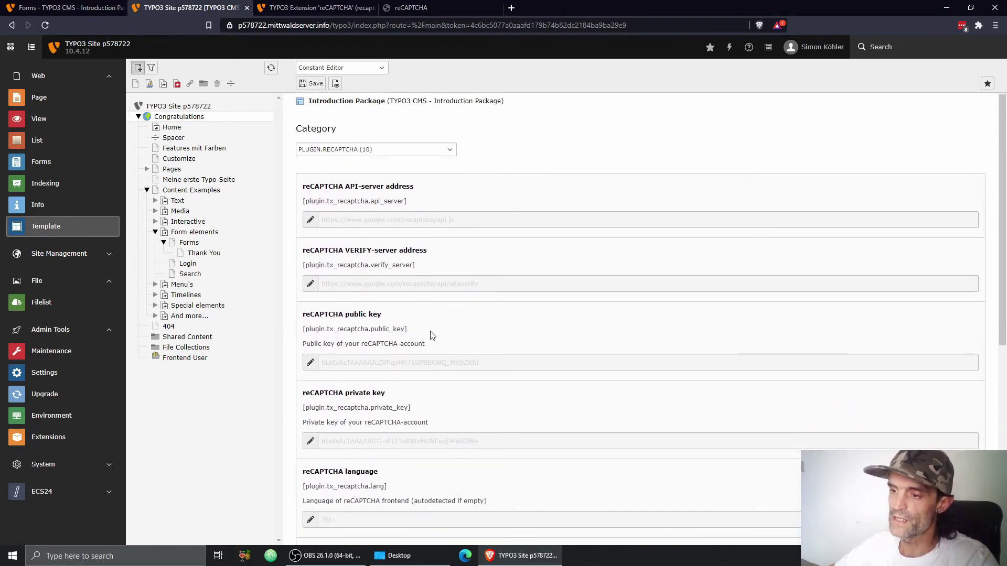
scroll(463, 272, "down", 2)
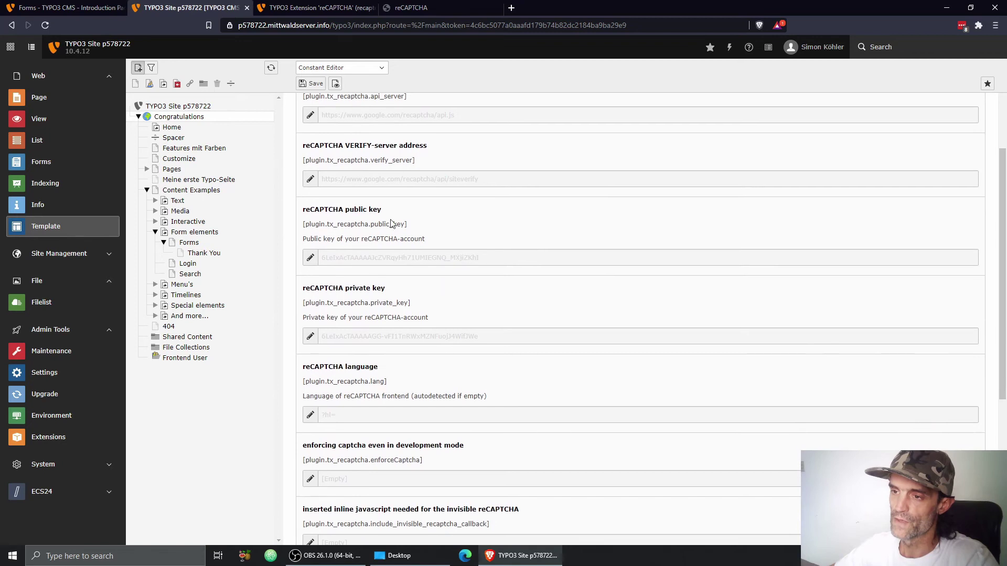
left_click(310, 257)
left_click(310, 338)
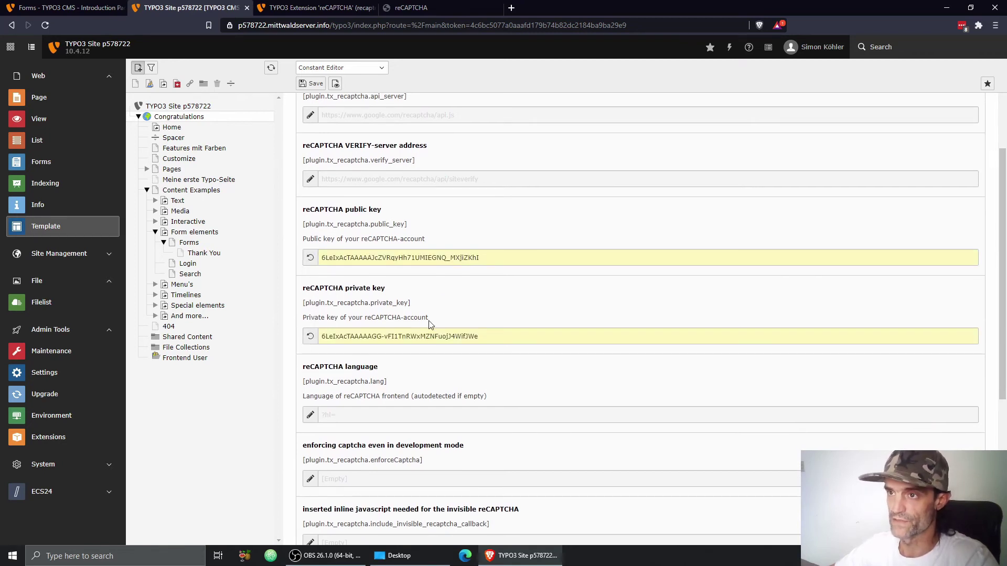
left_click(404, 8)
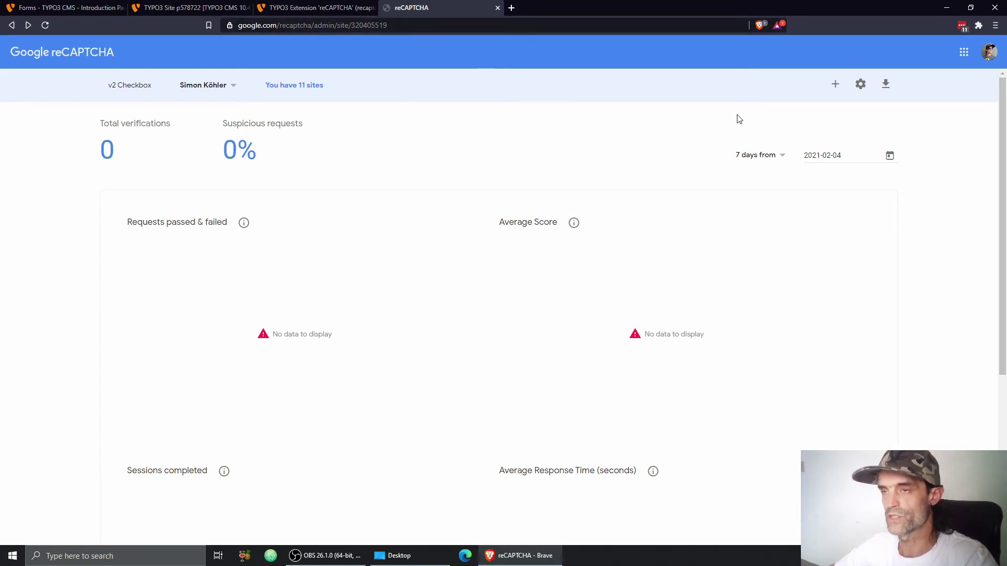
Step: Start a new reCAPTCHA site registration labelled 'Demo Site' using the v2 'I'm not a robot' Checkbox type
left_click(836, 86)
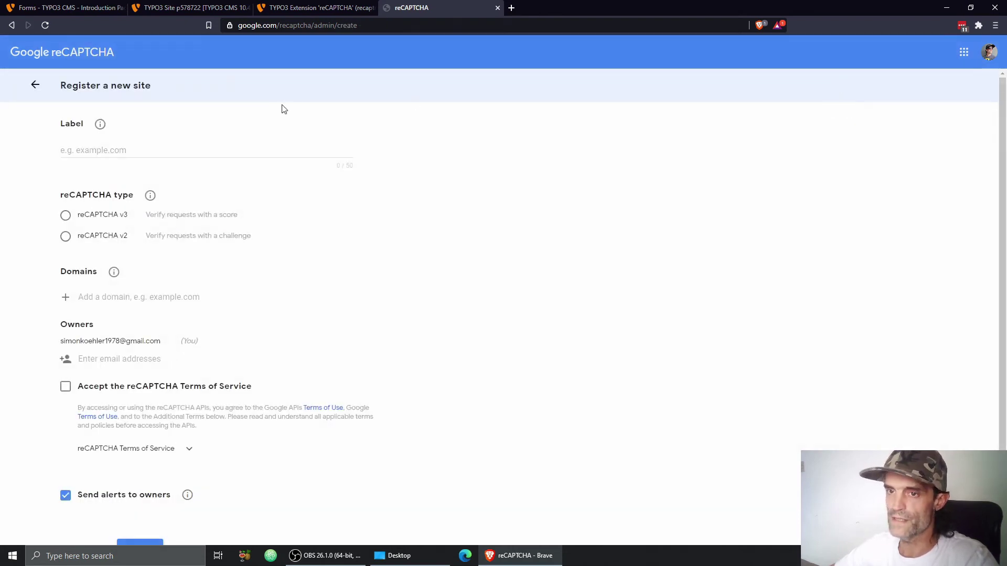
left_click(110, 149)
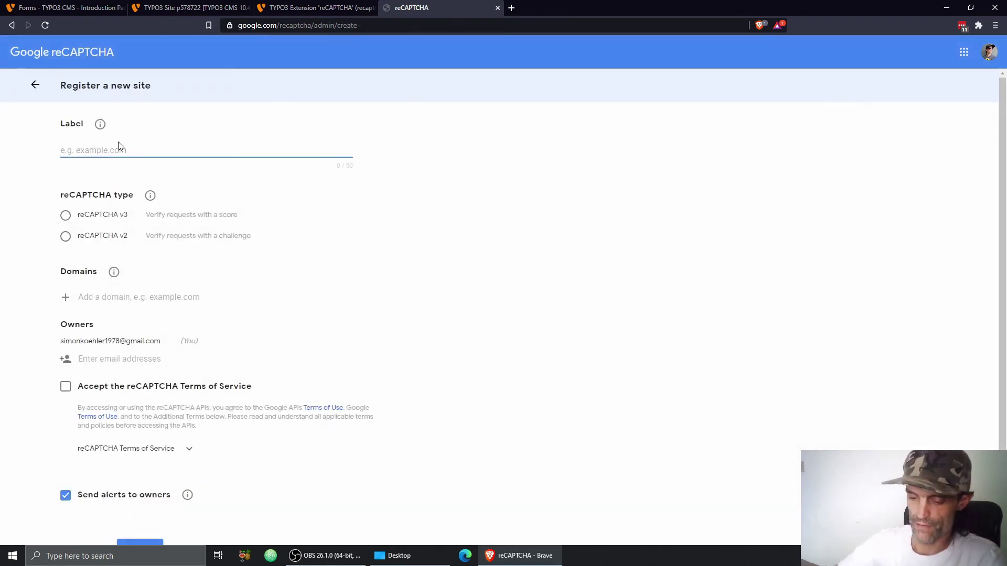
type("Demo Site")
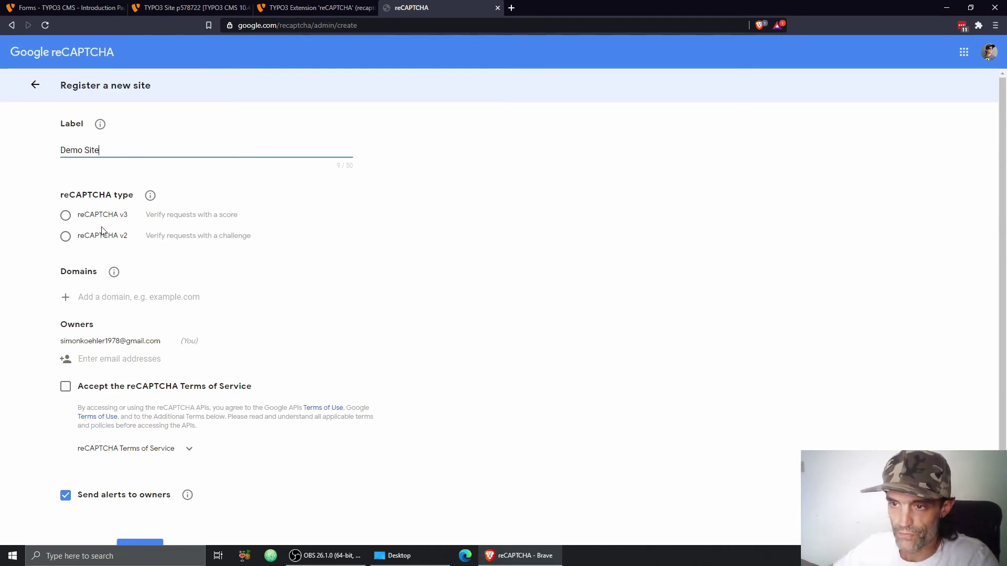
left_click(88, 239)
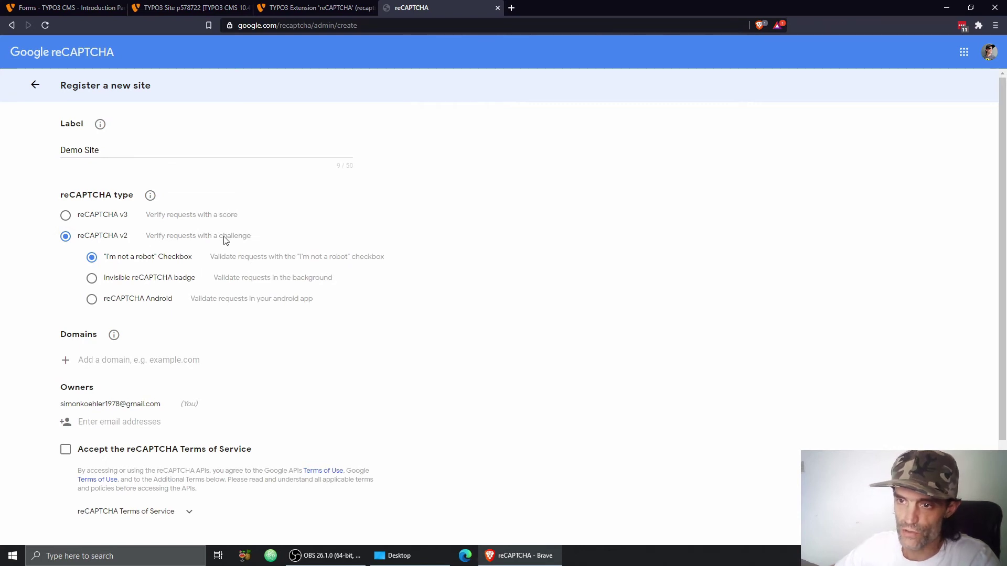
scroll(339, 221, "down", 1)
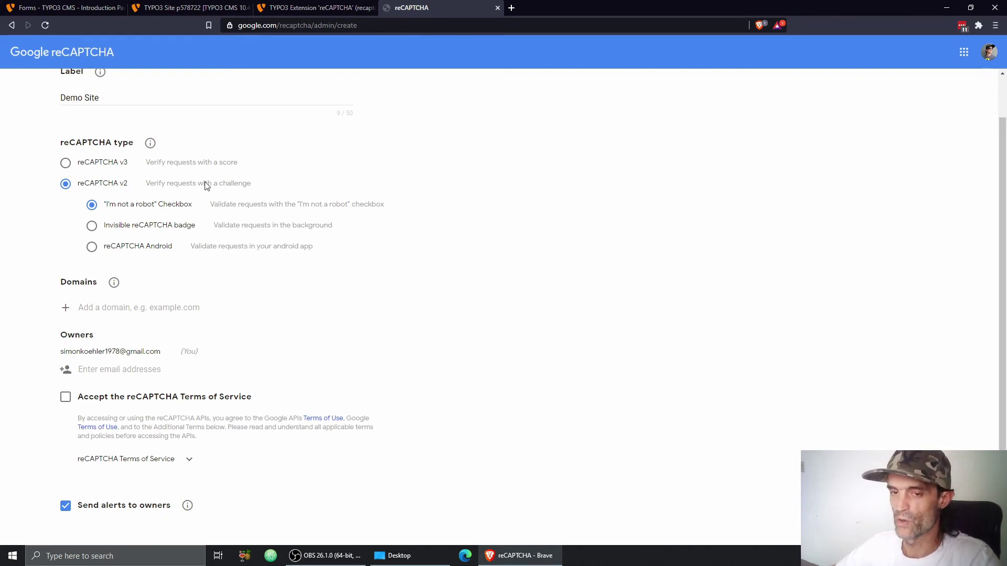
left_click(309, 7)
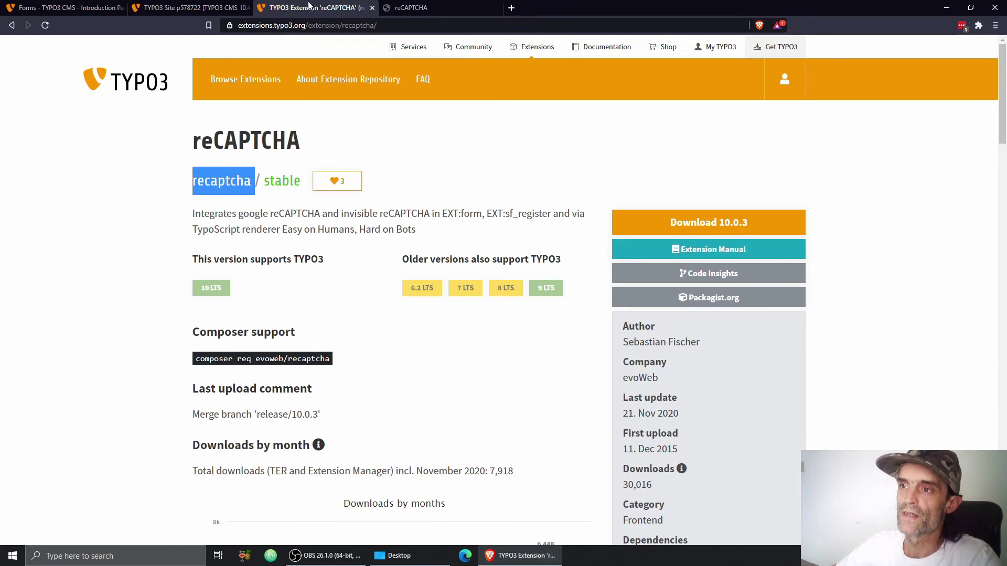
Step: Copy the site domain p578722.mittwaldserver.info from the TYPO3 tab's address bar
left_click(208, 9)
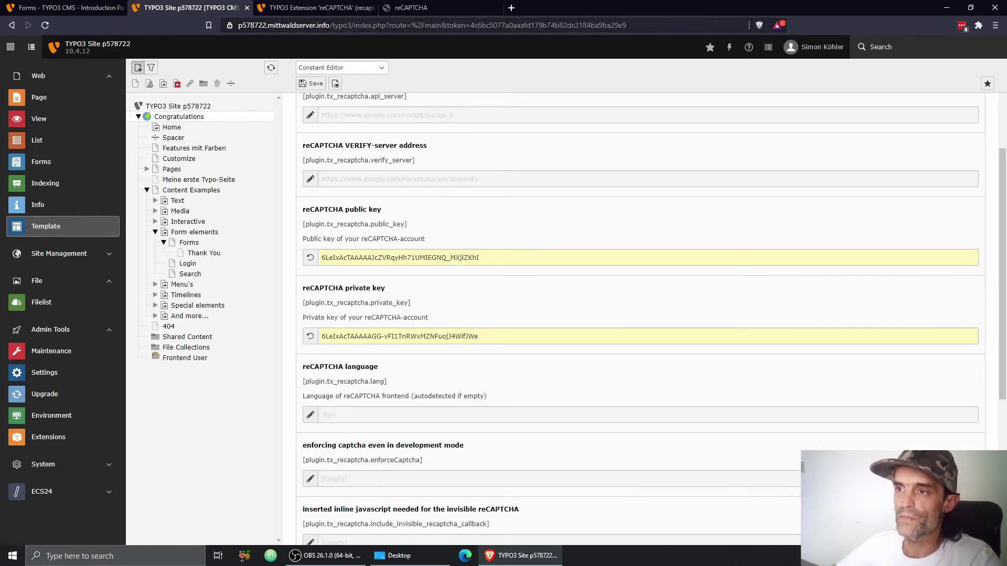
left_click_drag(329, 26, 241, 16)
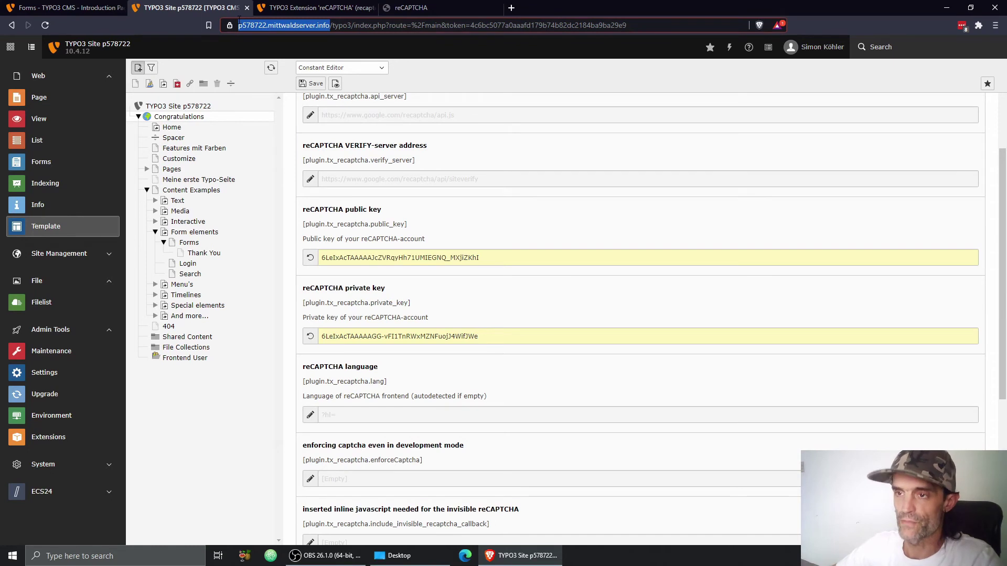
left_click(277, 26)
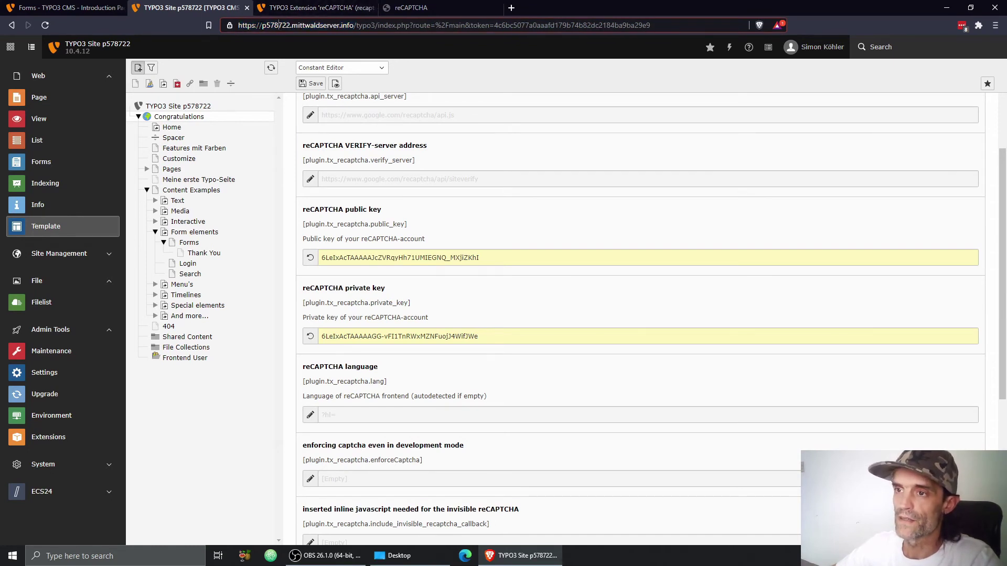
left_click(264, 25)
left_click_drag(263, 25, 353, 26)
key("ctrl+c")
Step: Add the domain to the Demo Site registration, accept the Terms of Service, and submit it
left_click(414, 7)
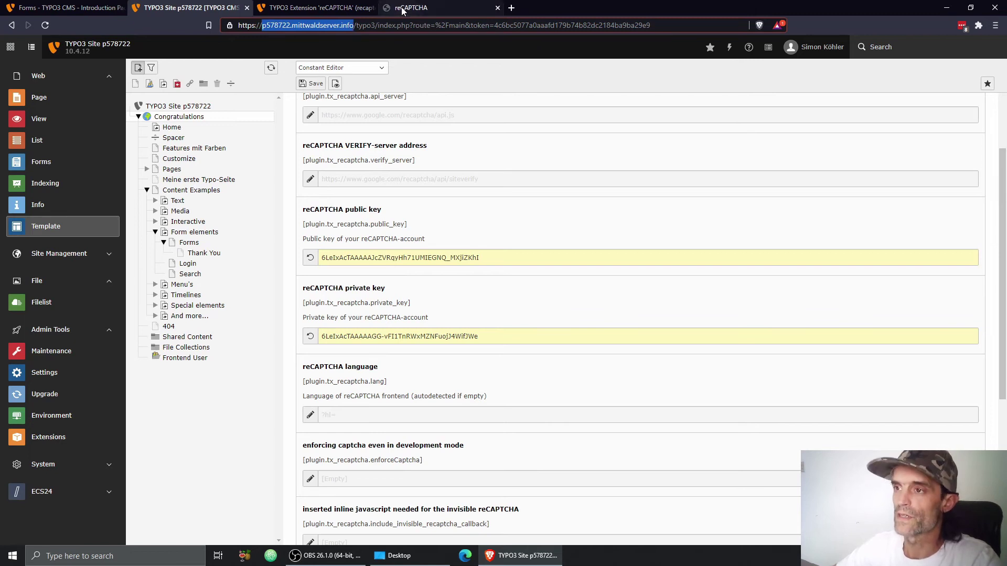
left_click(126, 307)
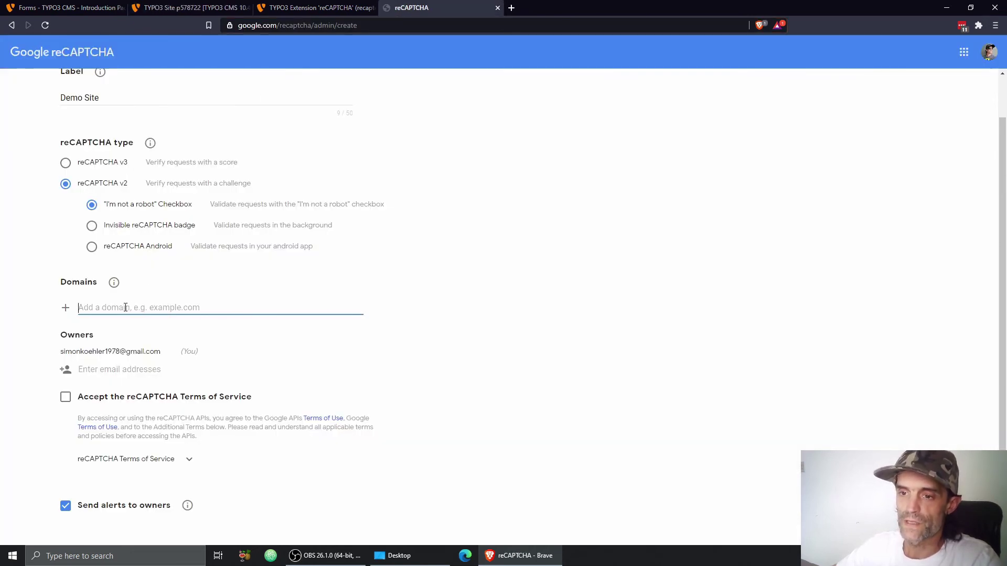
key("ctrl+v")
left_click(35, 323)
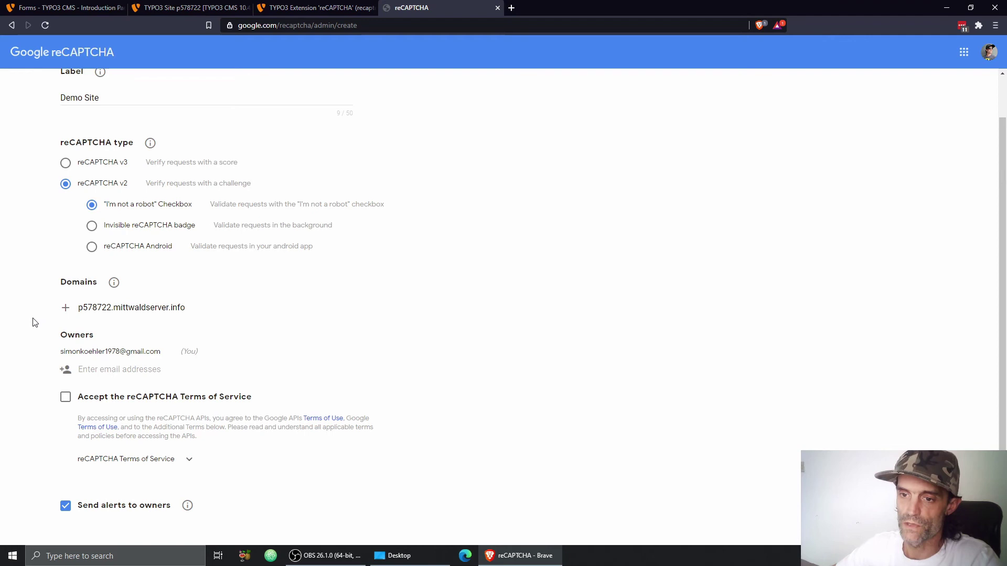
scroll(32, 331, "down", 1)
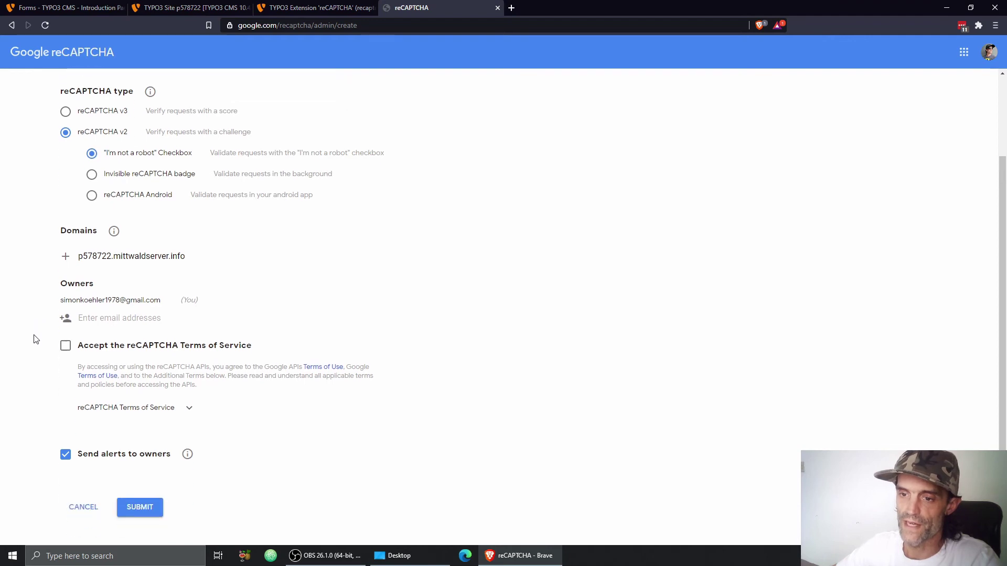
left_click(65, 344)
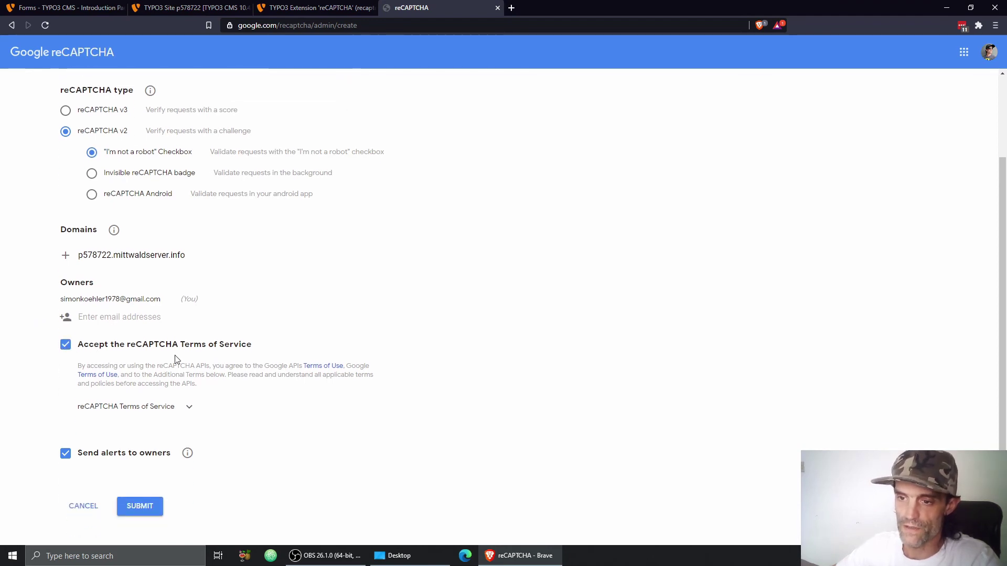
scroll(247, 335, "down", 1)
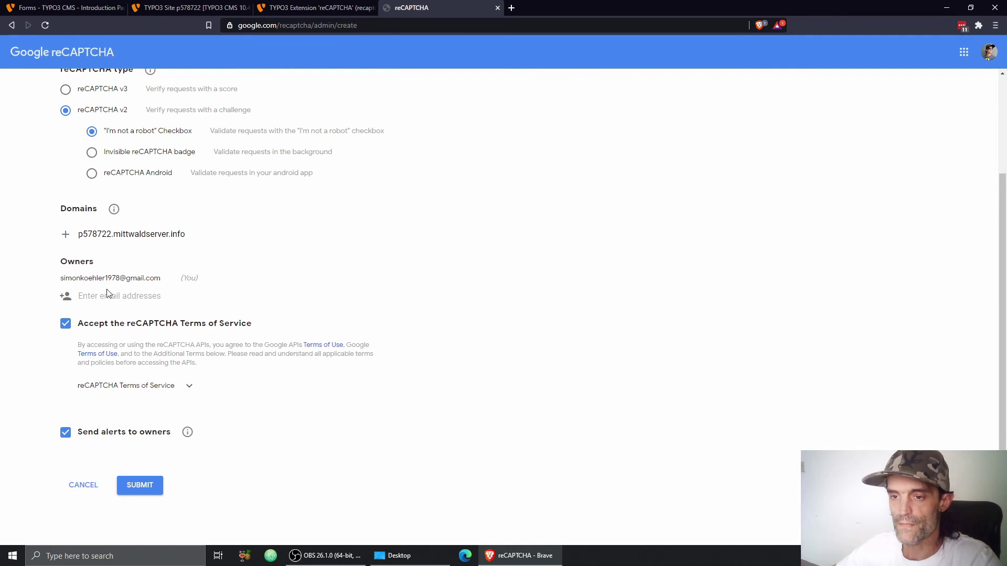
left_click(139, 485)
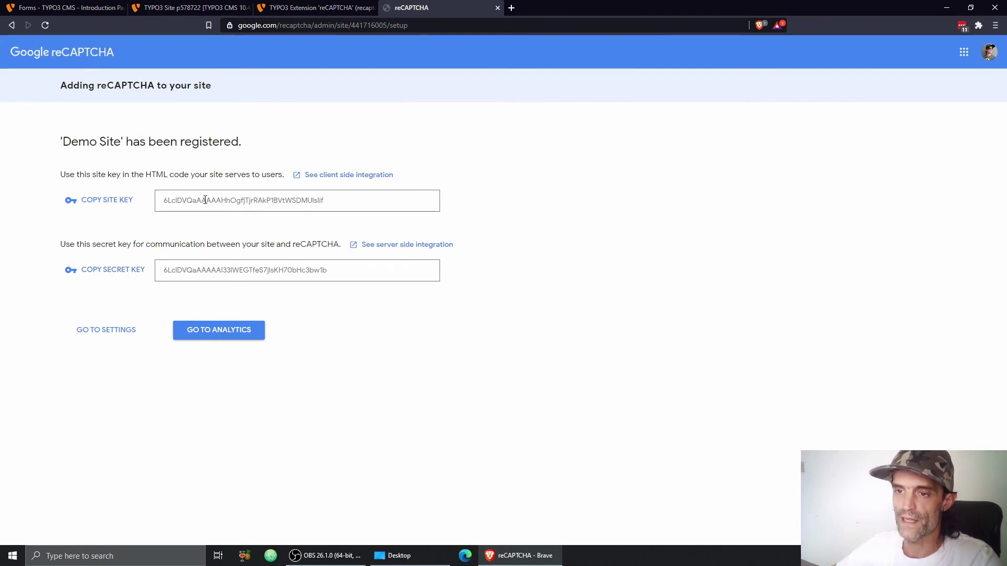
Step: Replace the old reCAPTCHA public key with the new site key
left_click(100, 201)
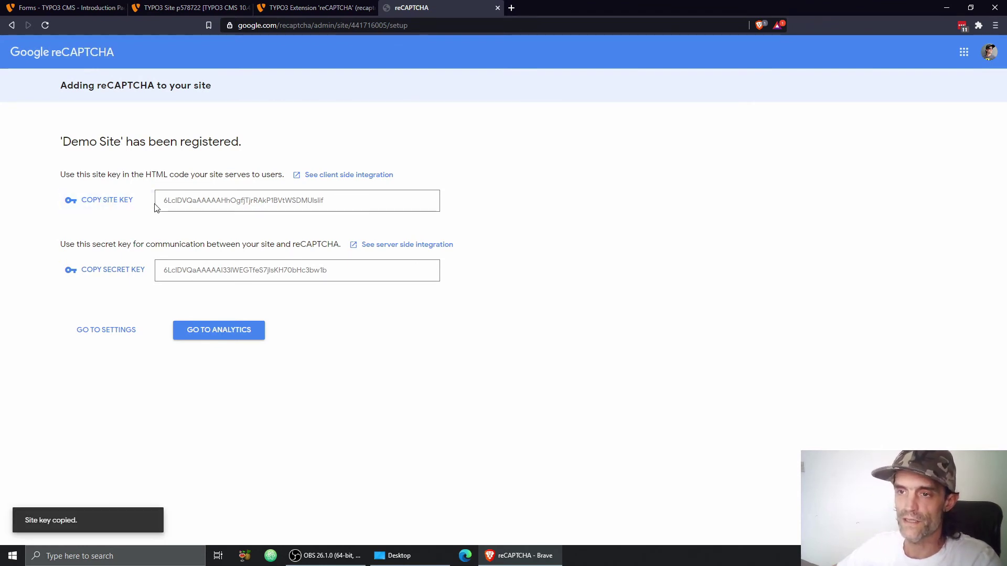
left_click(191, 7)
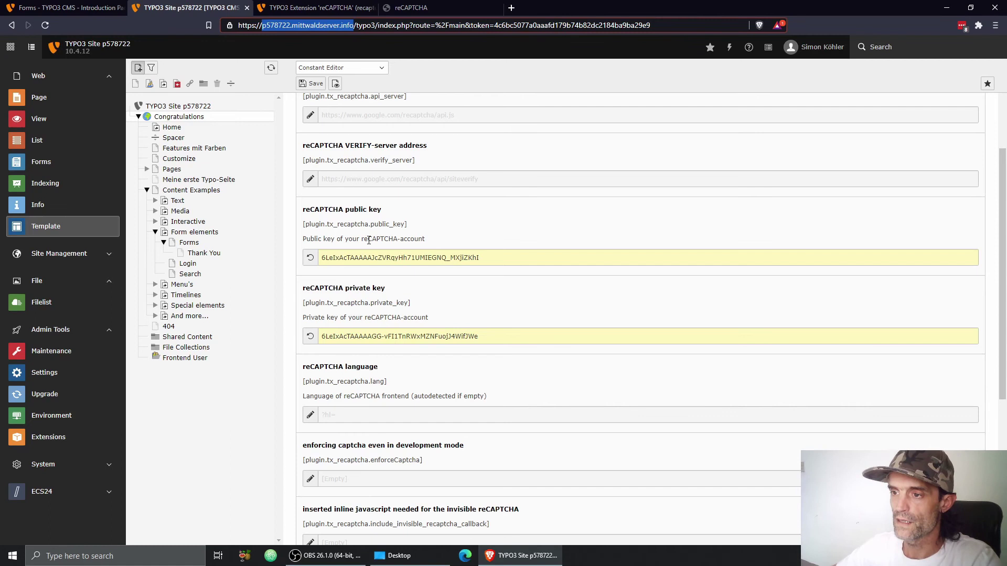
triple_click(366, 258)
key("ctrl+v")
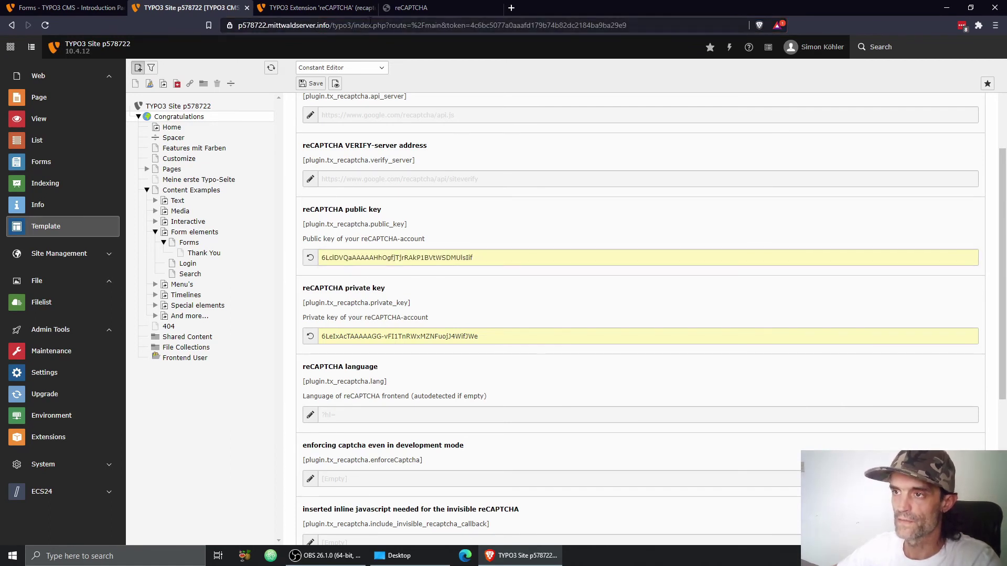
Step: Replace the old reCAPTCHA private key with the new secret key
left_click(404, 8)
double_click(192, 270)
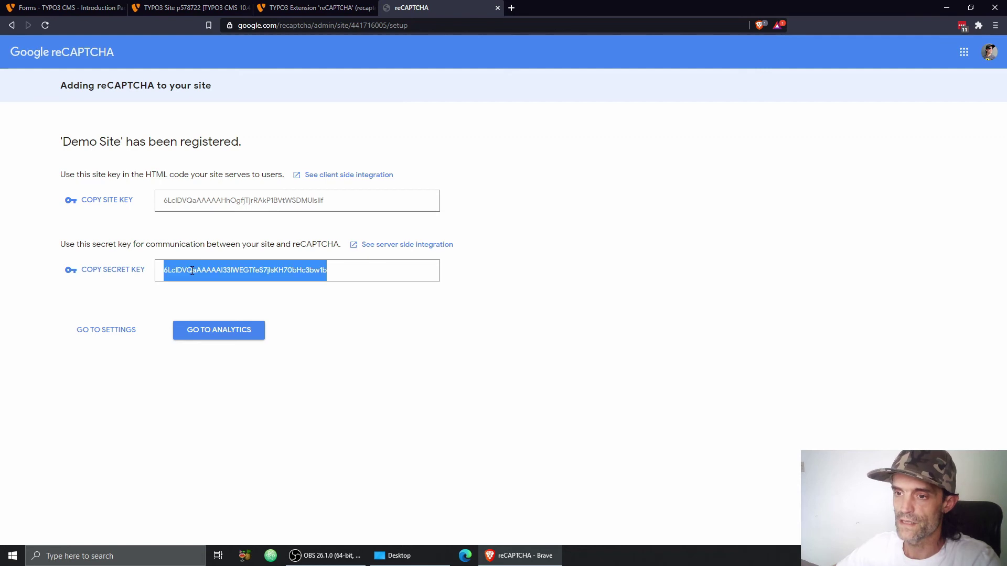
left_click(190, 8)
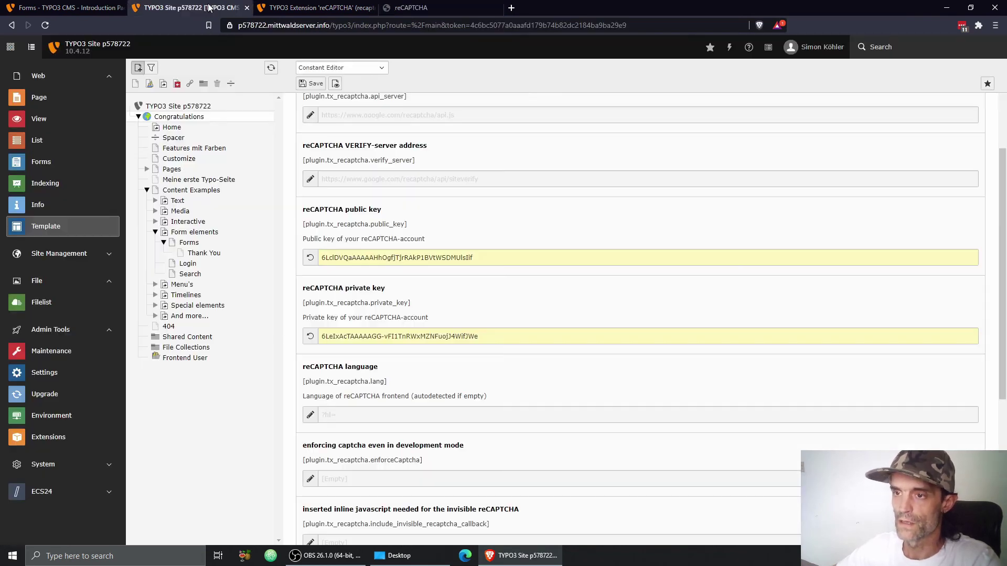
triple_click(358, 329)
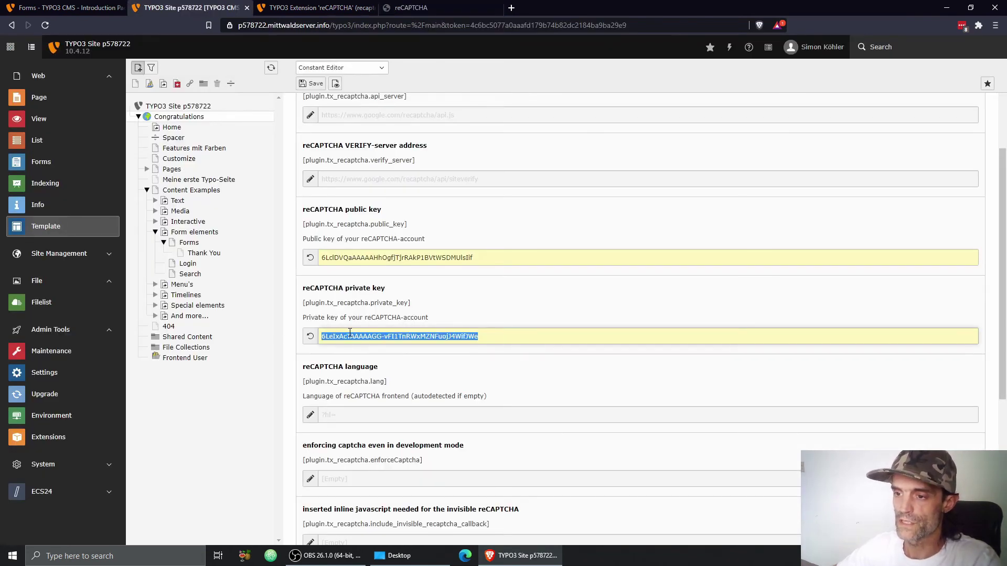
key("ctrl+v")
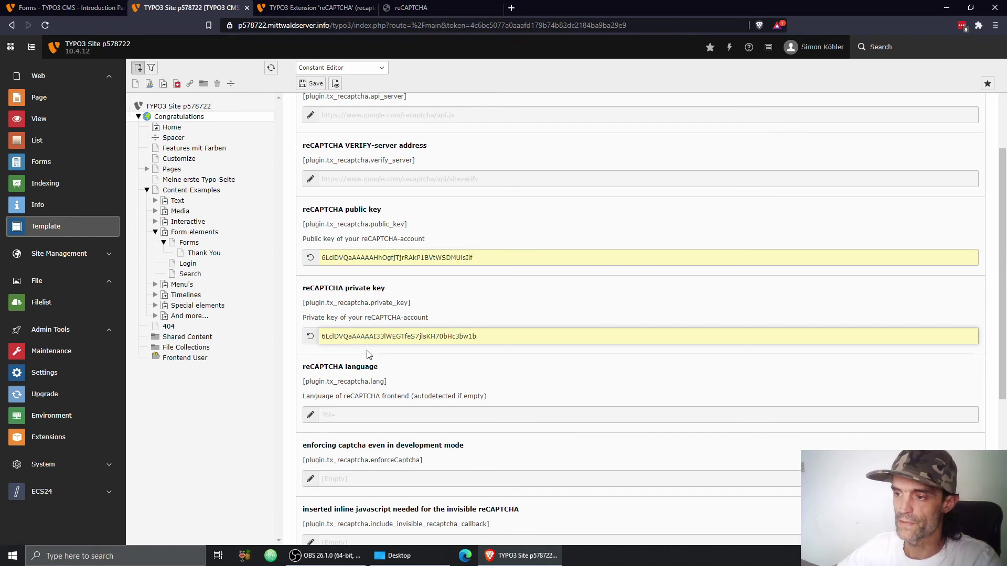
left_click(372, 354)
Step: Save the reCAPTCHA constants and flush the frontend caches
left_click(314, 85)
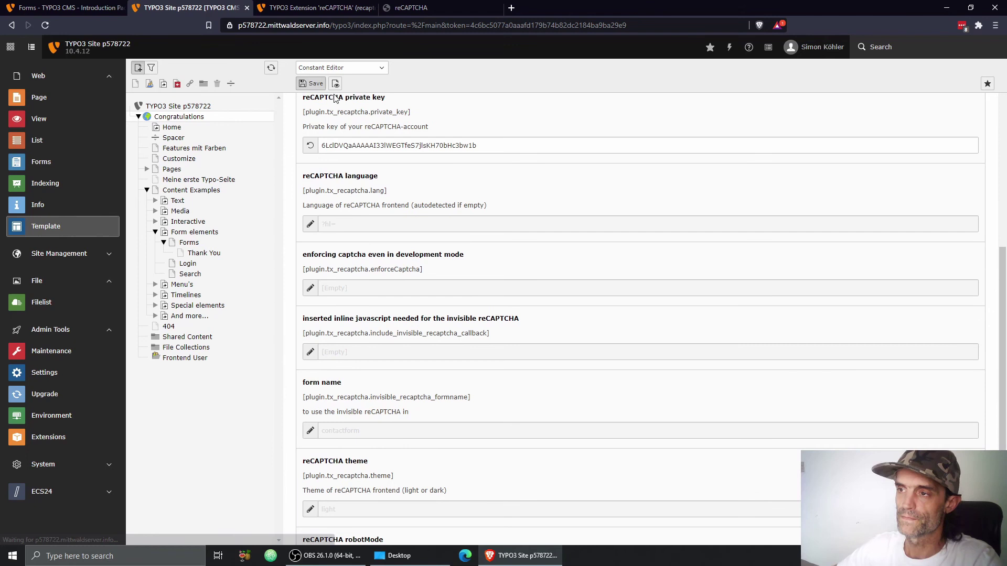
left_click(729, 48)
left_click(745, 99)
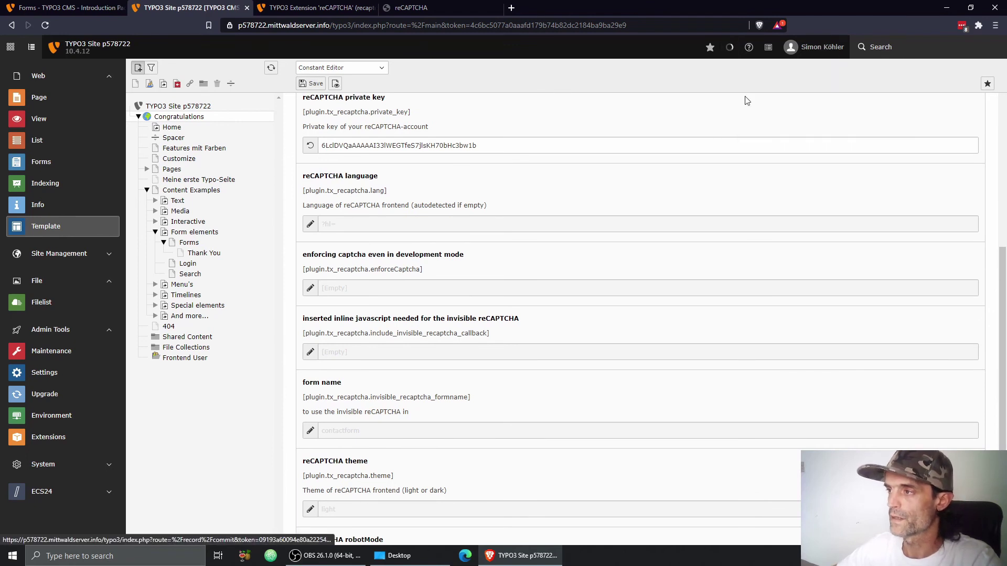
Step: Reload the frontend contact form page to show the reCAPTCHA checkbox
left_click(79, 8)
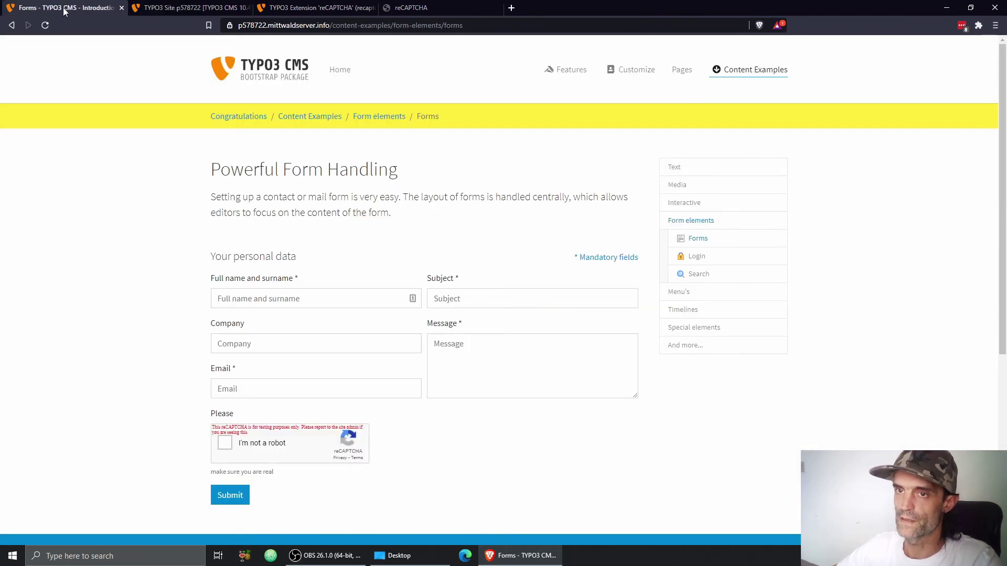
left_click(45, 26)
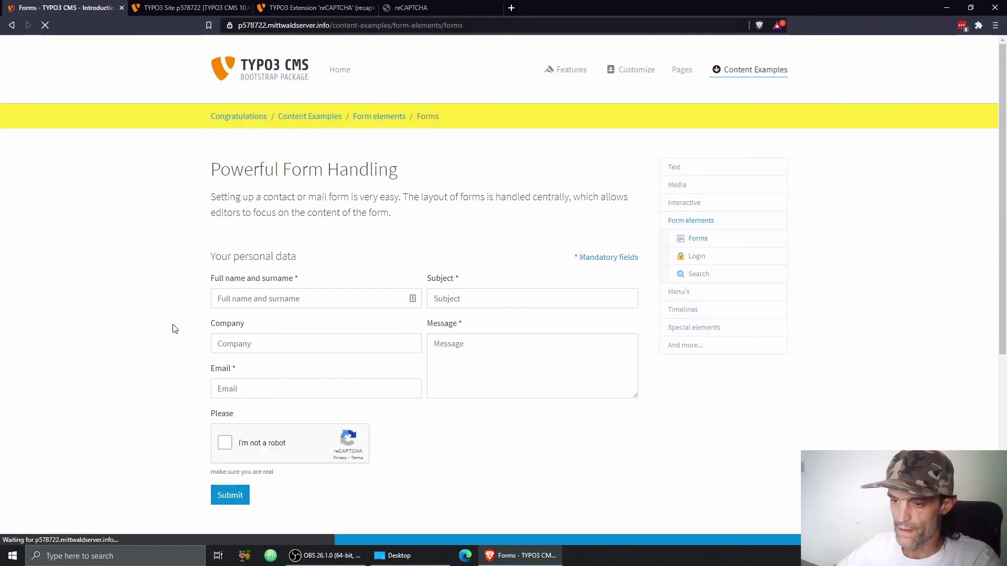
scroll(173, 331, "down", 2)
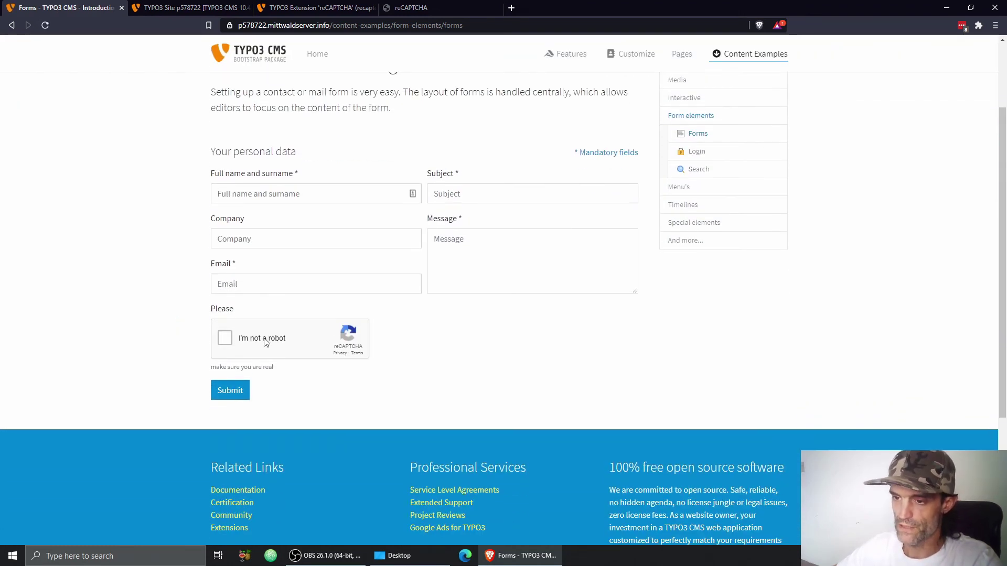
scroll(260, 338, "up", 2)
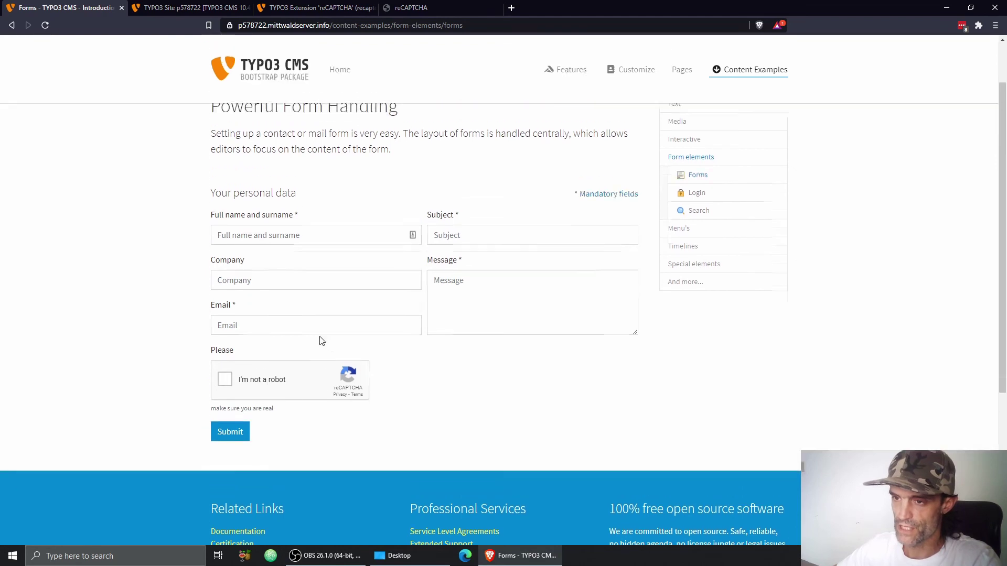
Step: Fill in the full name, company and e-mail address fields
left_click(270, 298)
type("Max")
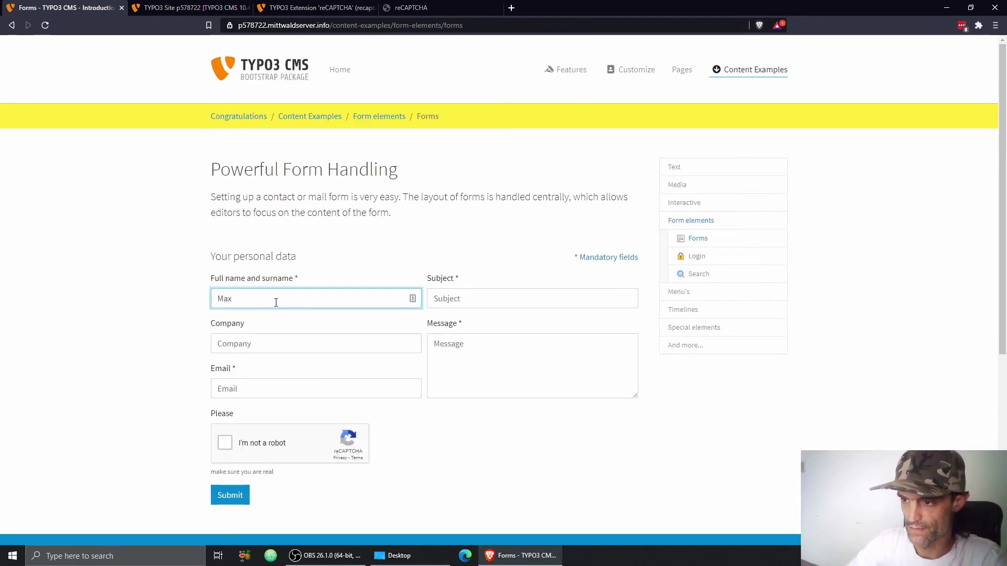
key("Tab")
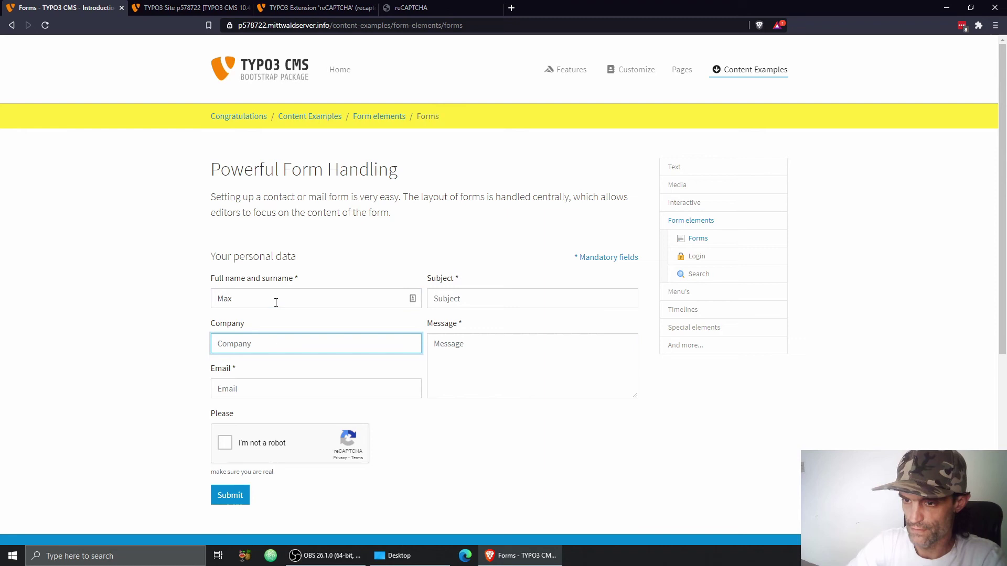
type("Max LLS.")
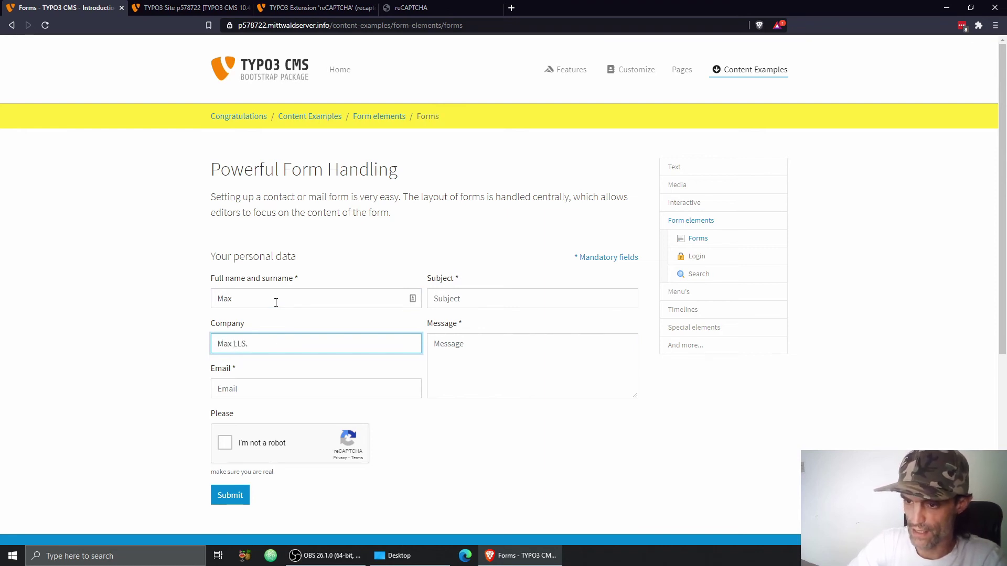
key("Tab")
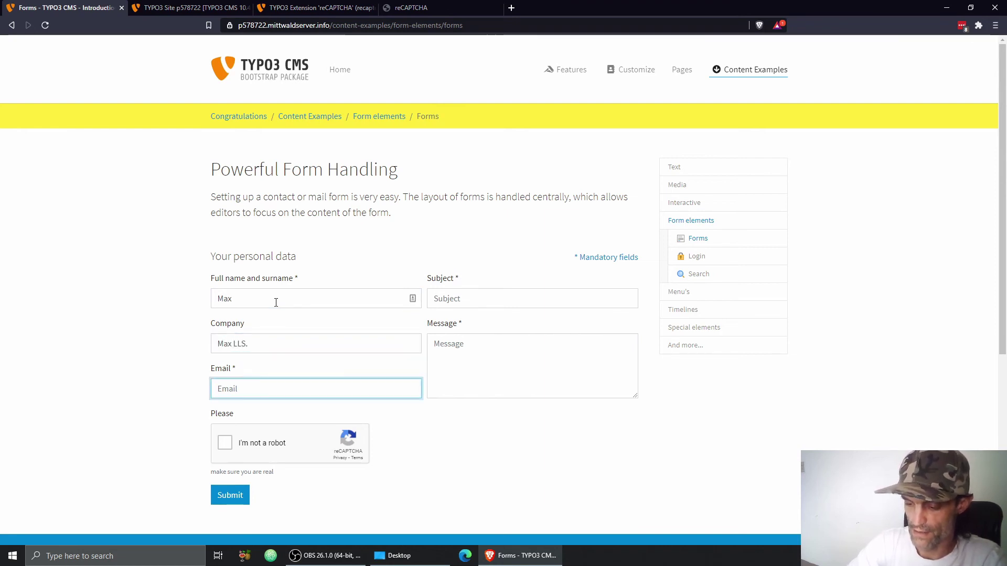
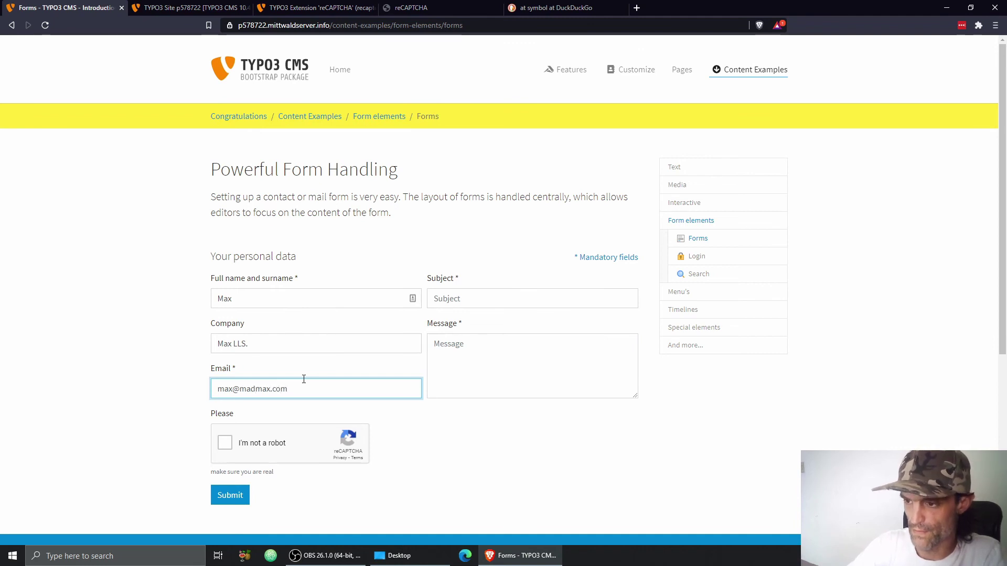
Step: Write the message 'This is a test' and submit the form without ticking reCAPTCHA
left_click(474, 348)
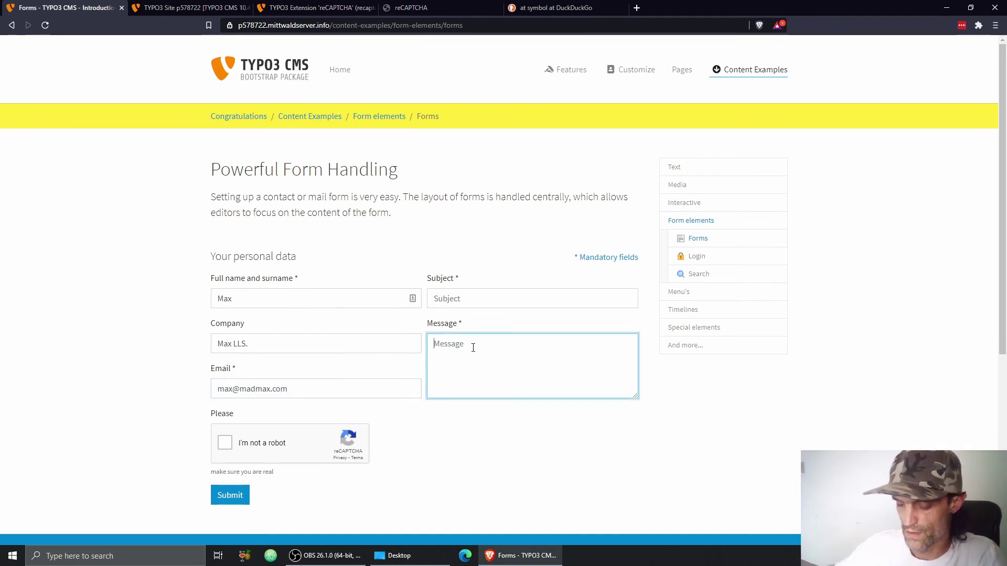
type("Thi is")
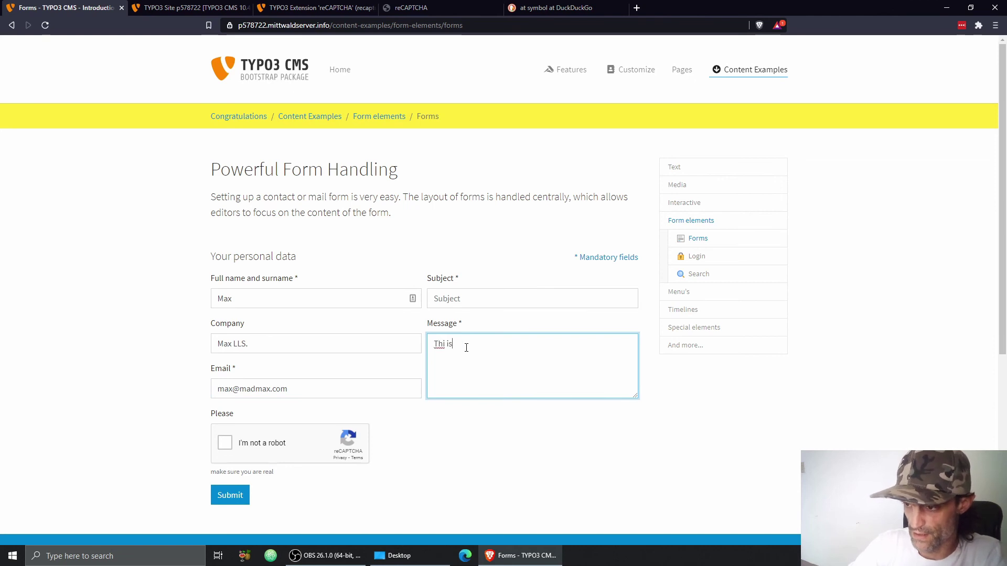
key("BackSpace")
key("BackSpace")
key("BackSpace")
type("s io")
key("BackSpace")
type("st")
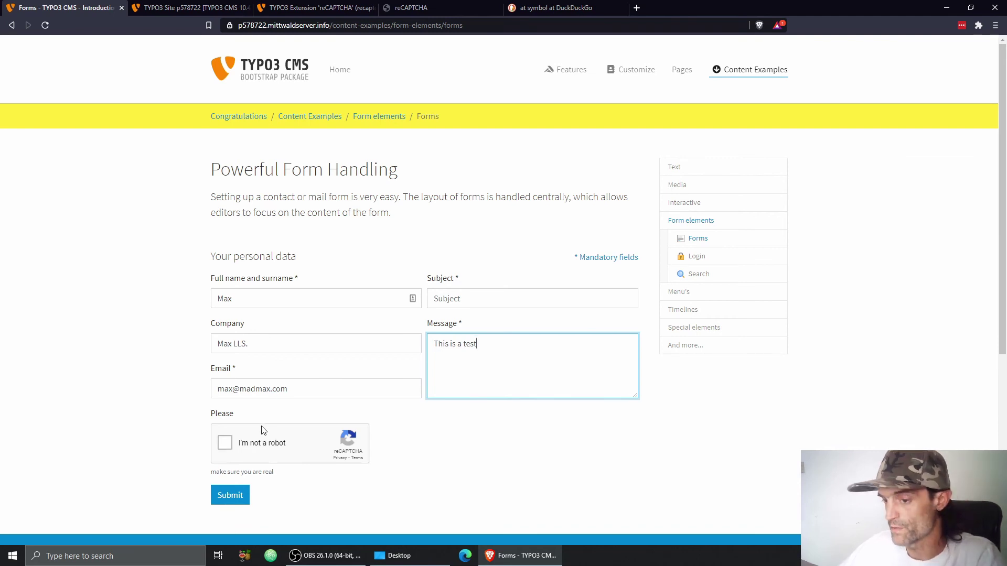
left_click(229, 495)
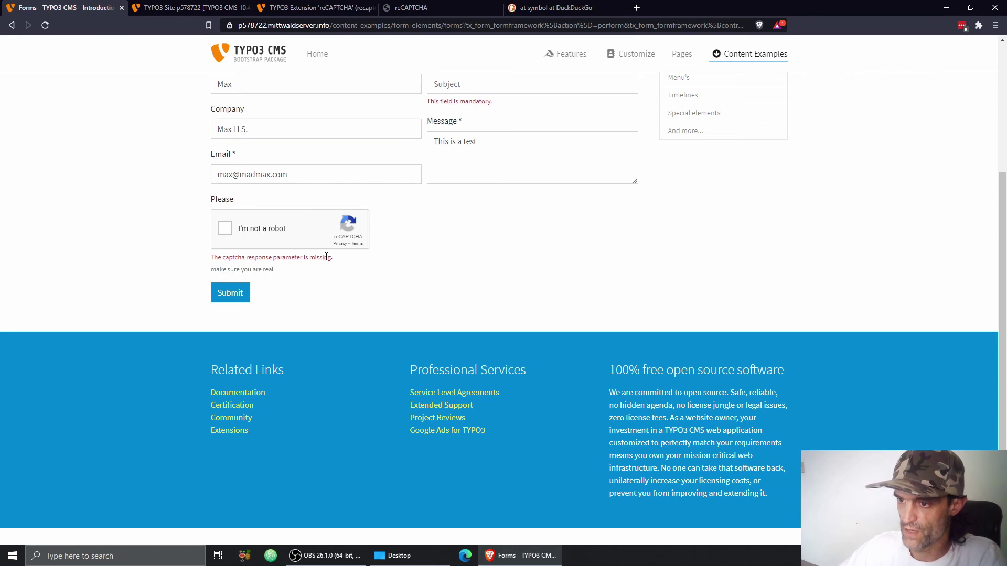
Step: Enter Subject 'Here we go', tick 'I'm not a robot' and resubmit the form
scroll(370, 263, "up", 2)
left_click(452, 190)
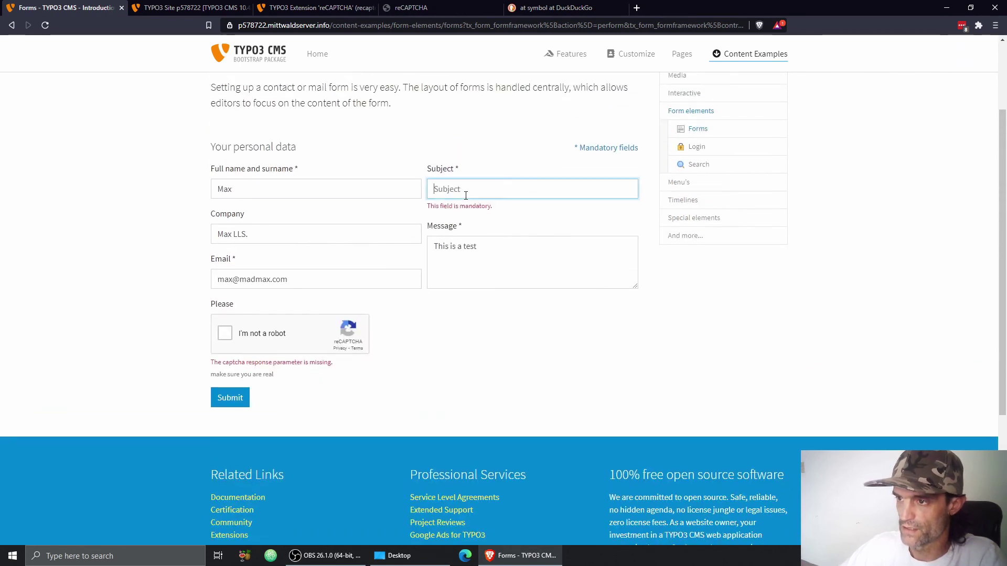
type("He")
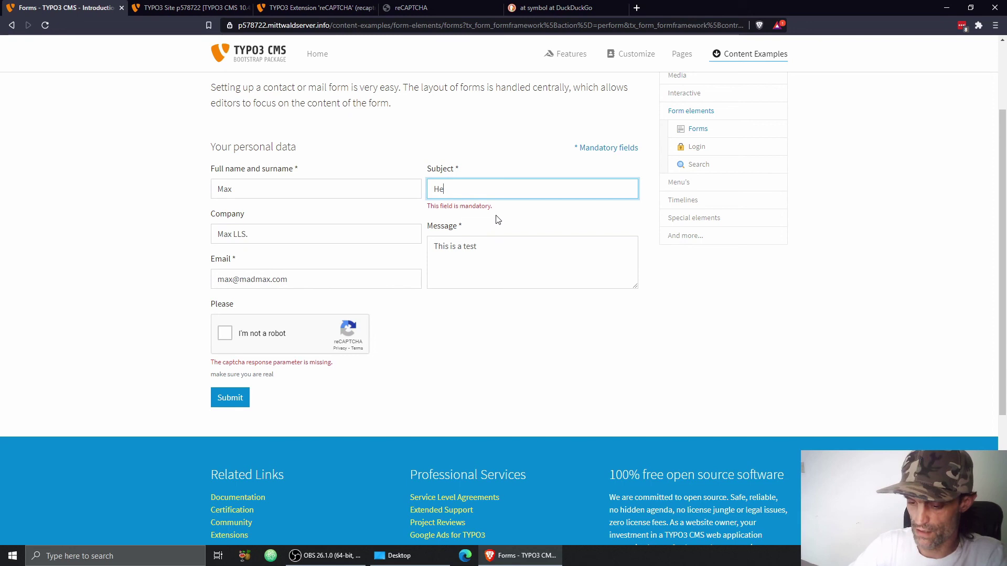
type("re we go")
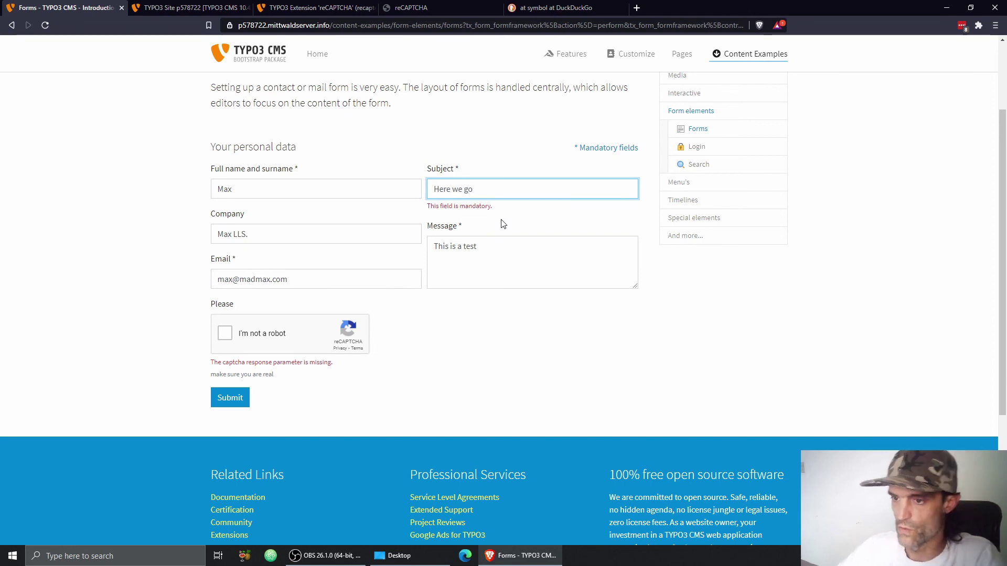
left_click(226, 336)
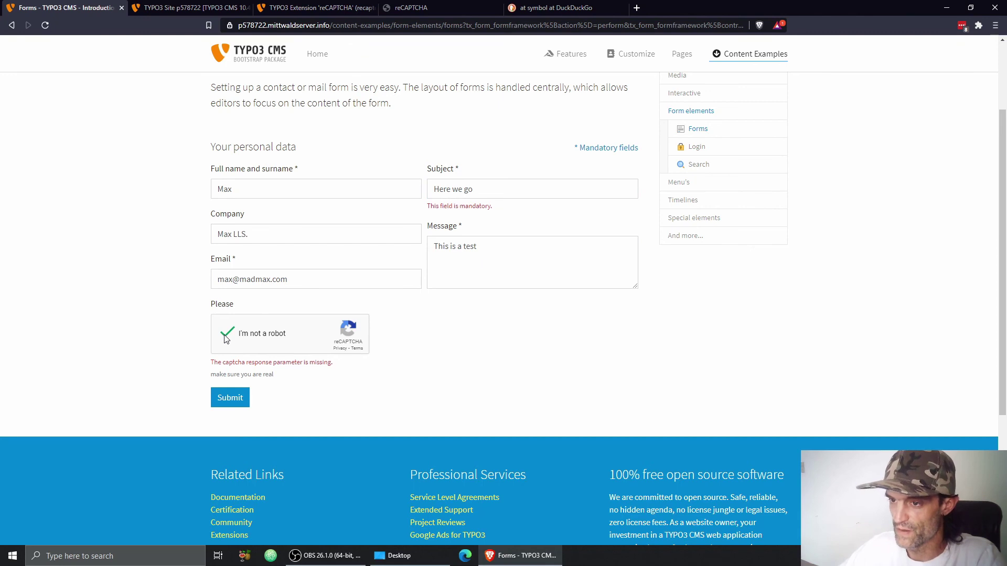
left_click(232, 400)
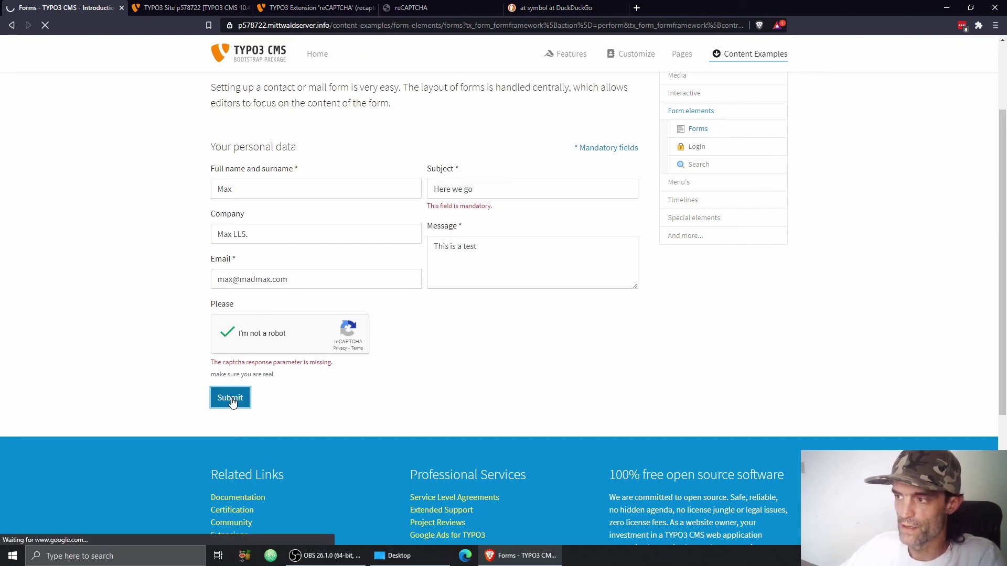